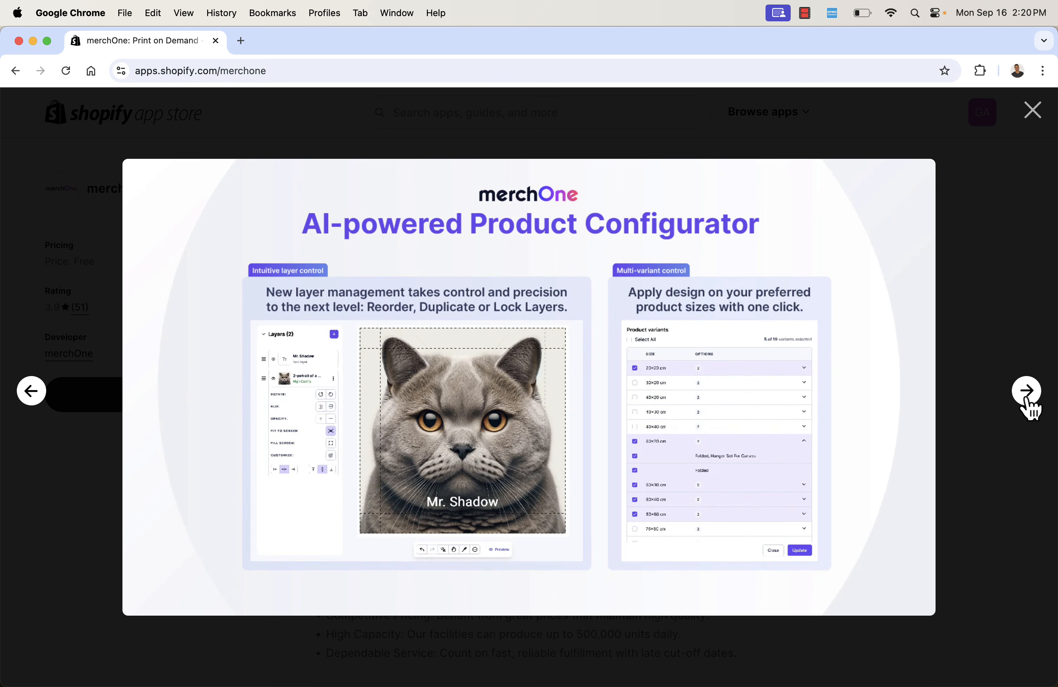
View the remaining merchOne preview images, close the gallery and check the app's pricing information
{"action": "left_click", "coordinate": [1026, 391]}
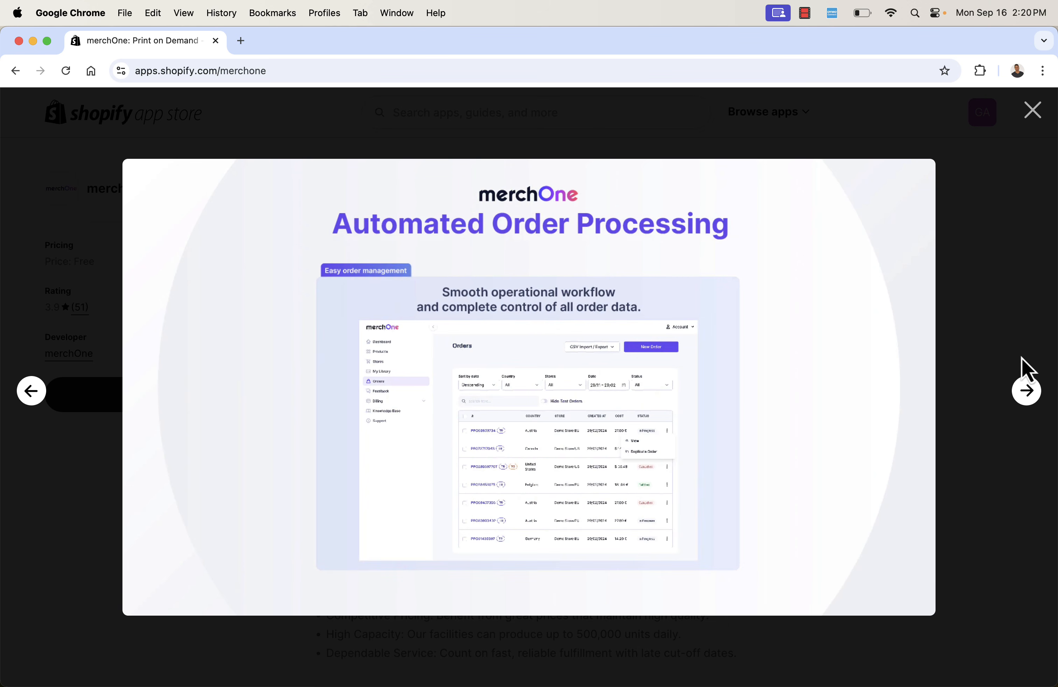
{"action": "left_click", "coordinate": [1033, 110]}
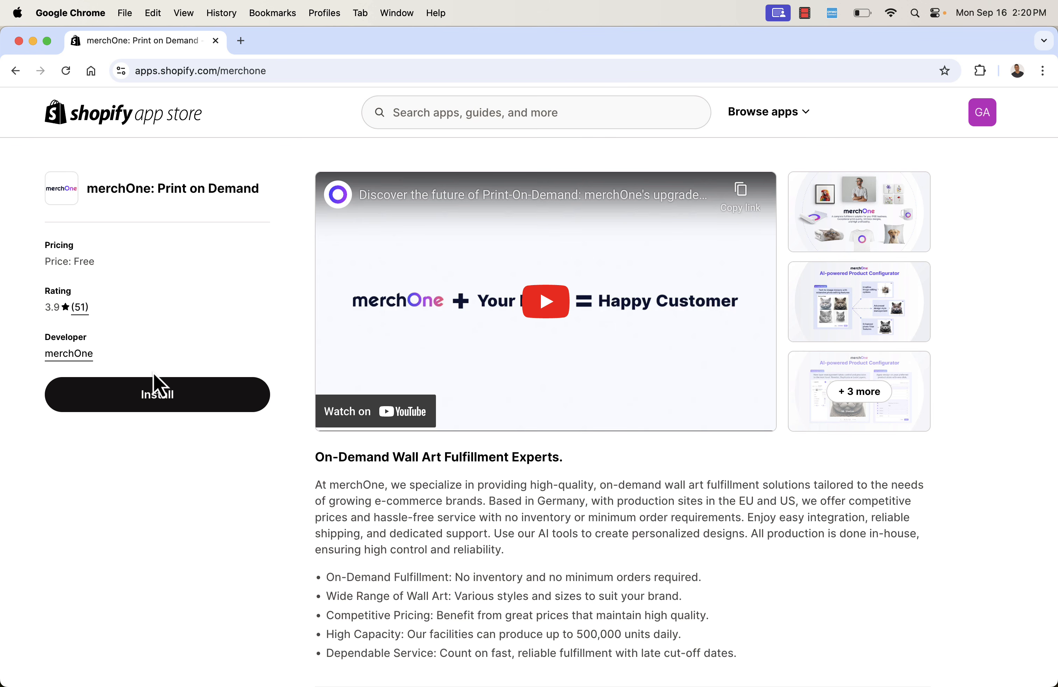
{"action": "triple_click", "coordinate": [62, 265]}
{"action": "left_click", "coordinate": [153, 267]}
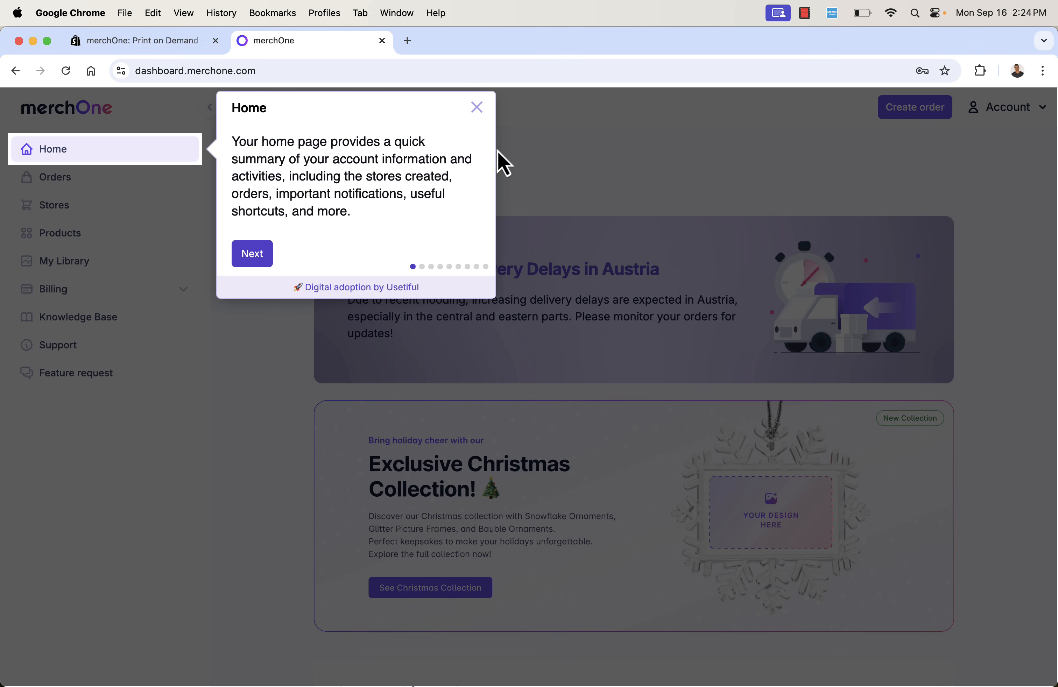
Dismiss the Home introduction tour and look through the dashboard's announcements and suggested products
{"action": "left_click", "coordinate": [476, 109]}
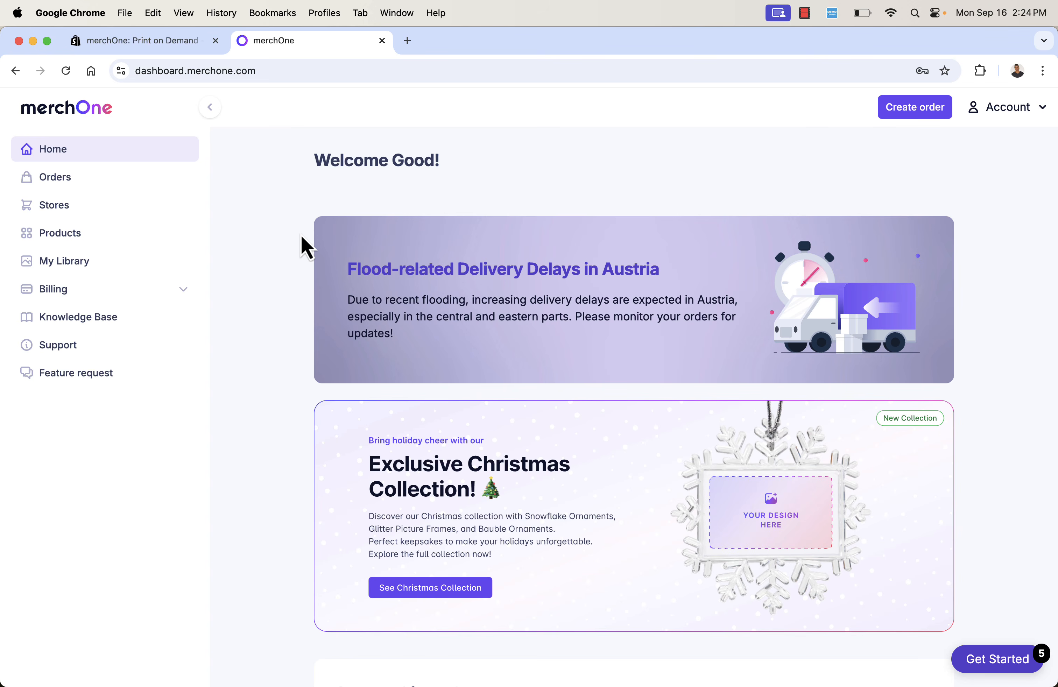
{"action": "scroll", "coordinate": [305, 247], "scroll_direction": "down", "scroll_amount": 5}
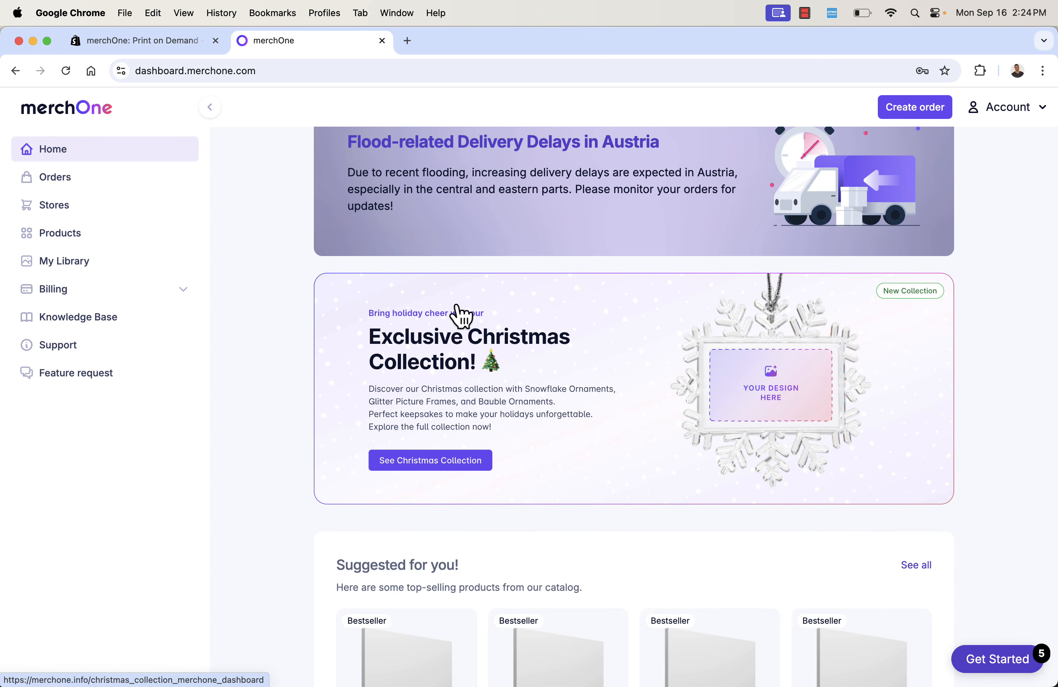
{"action": "scroll", "coordinate": [460, 317], "scroll_direction": "up", "scroll_amount": 2}
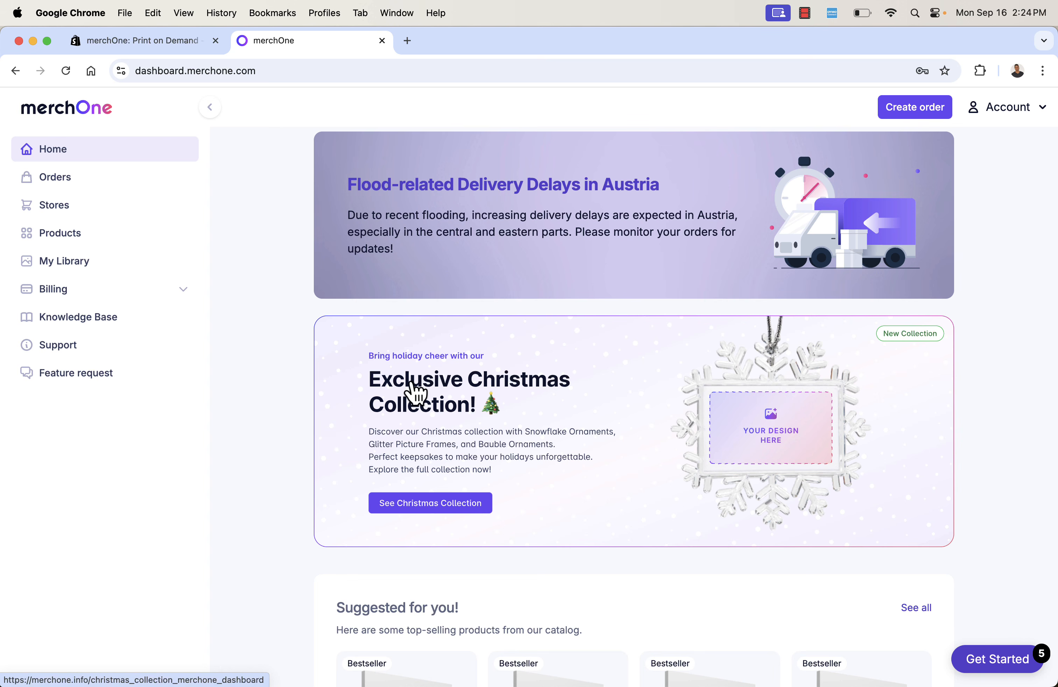
{"action": "scroll", "coordinate": [297, 314], "scroll_direction": "down", "scroll_amount": 4}
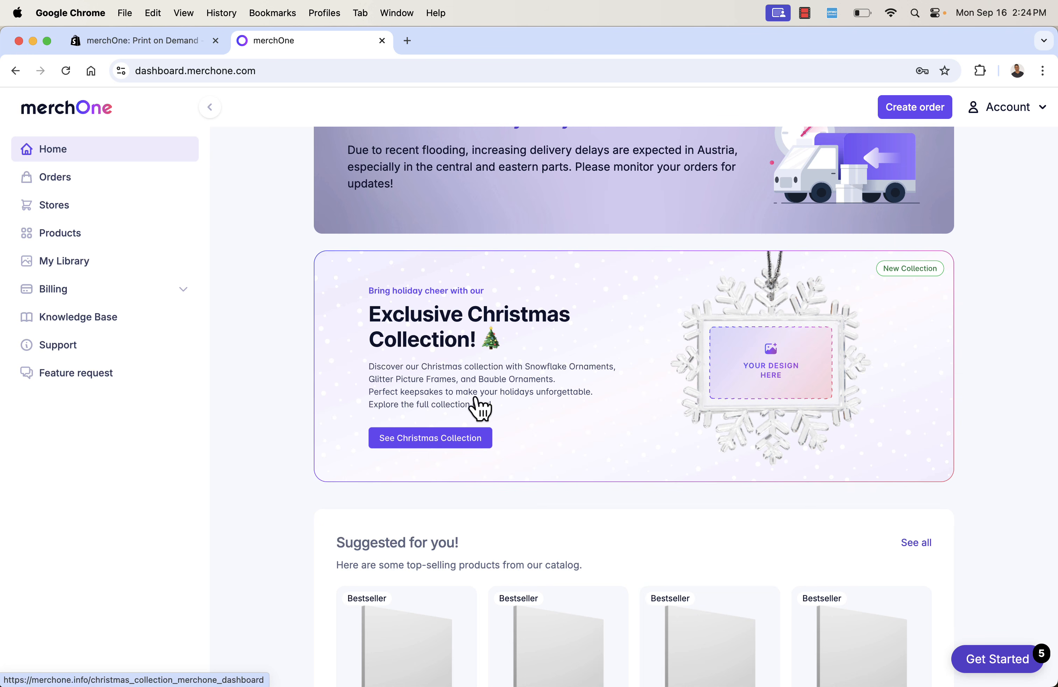
{"action": "scroll", "coordinate": [224, 322], "scroll_direction": "down", "scroll_amount": 3}
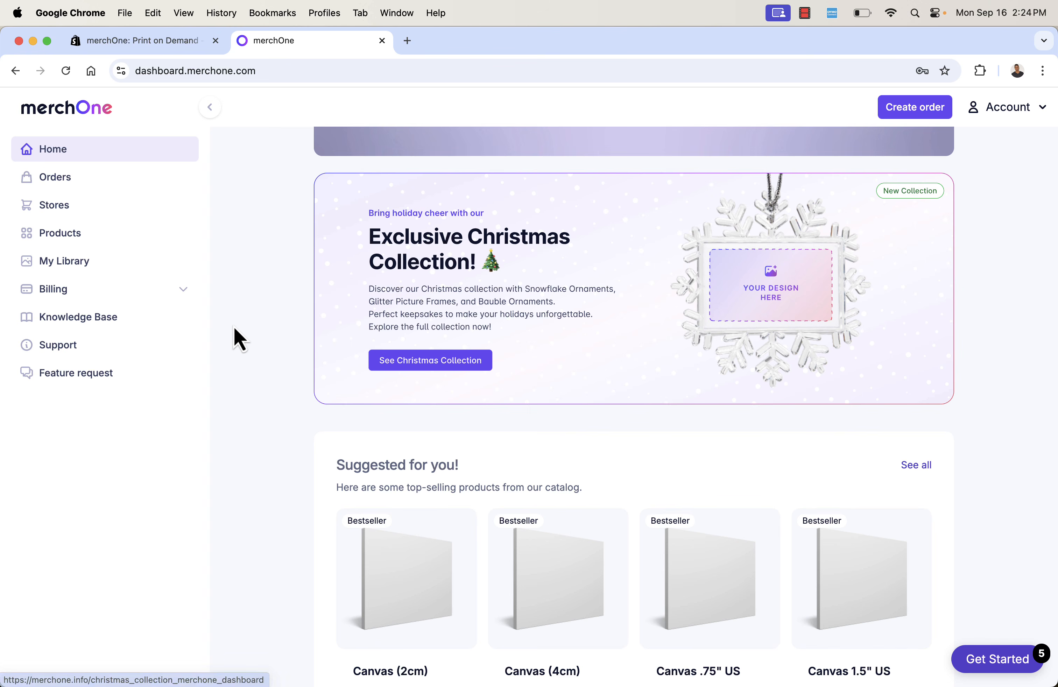
{"action": "scroll", "coordinate": [443, 388], "scroll_direction": "down", "scroll_amount": 6}
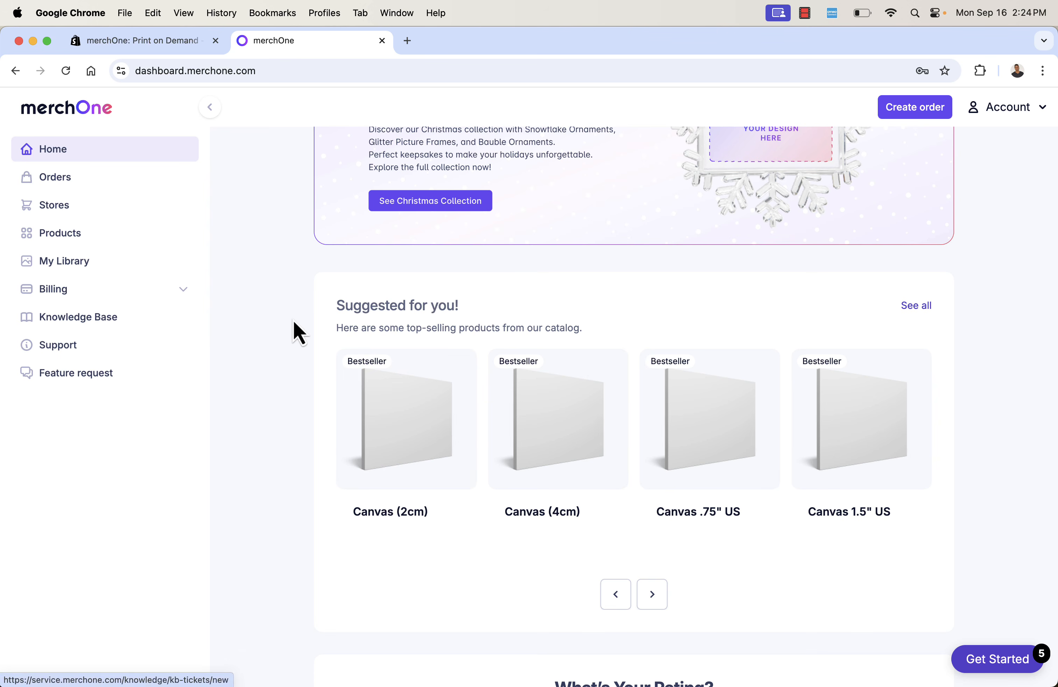
{"action": "scroll", "coordinate": [294, 331], "scroll_direction": "down", "scroll_amount": 14}
{"action": "scroll", "coordinate": [294, 331], "scroll_direction": "up", "scroll_amount": 8}
{"action": "scroll", "coordinate": [293, 323], "scroll_direction": "up", "scroll_amount": 8}
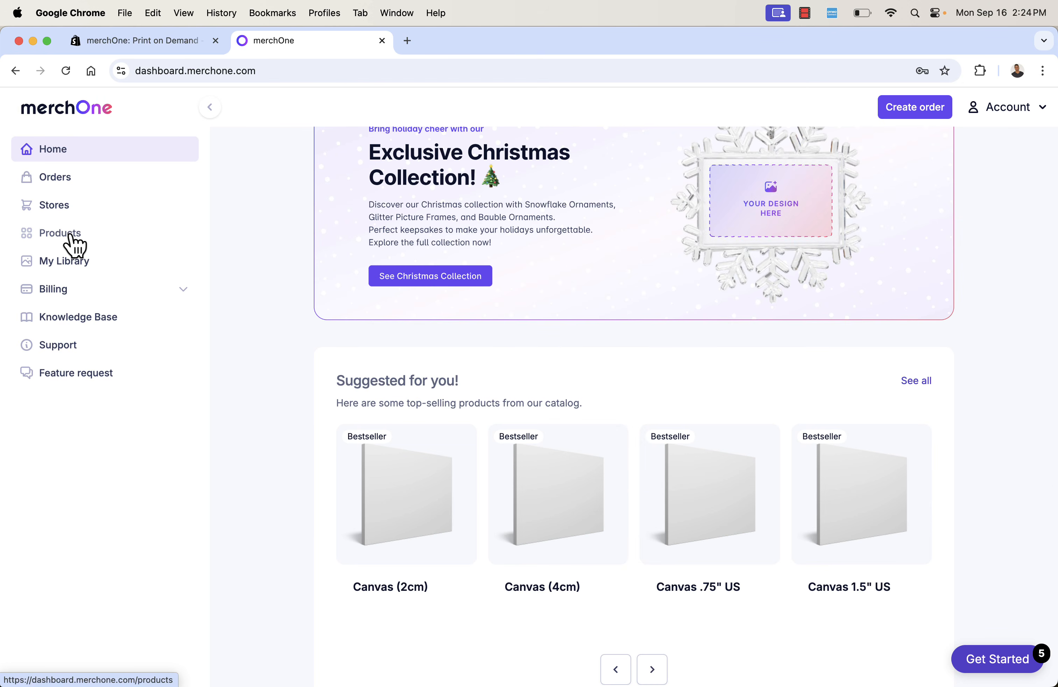
Review the Orders page and the Stores page of the merchOne dashboard
{"action": "left_click", "coordinate": [63, 193]}
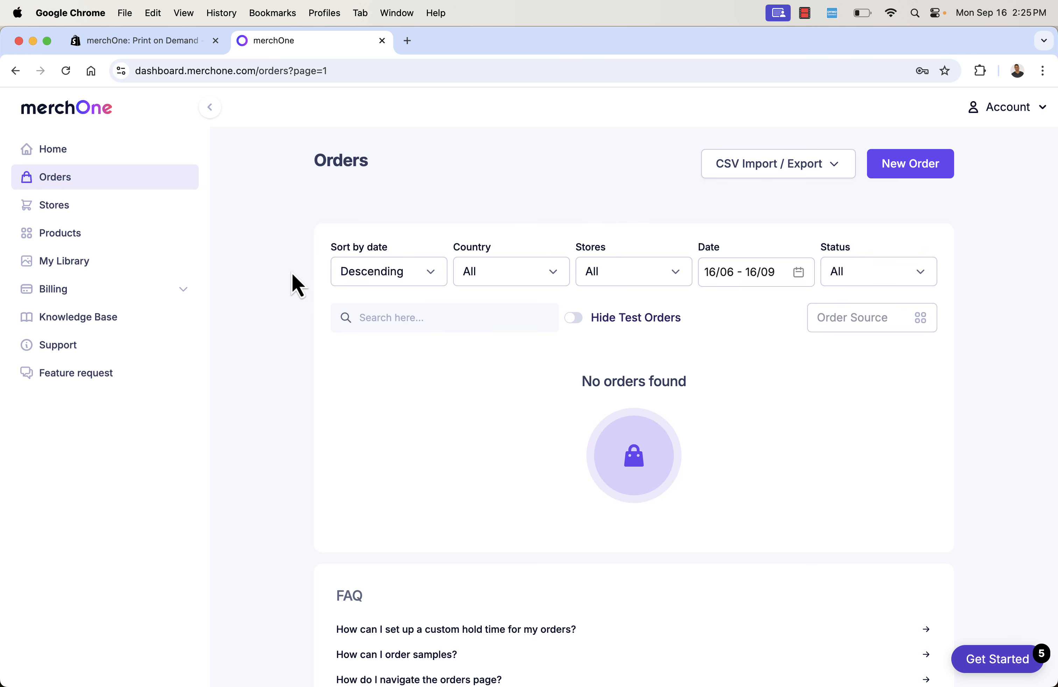
{"action": "left_click", "coordinate": [107, 204]}
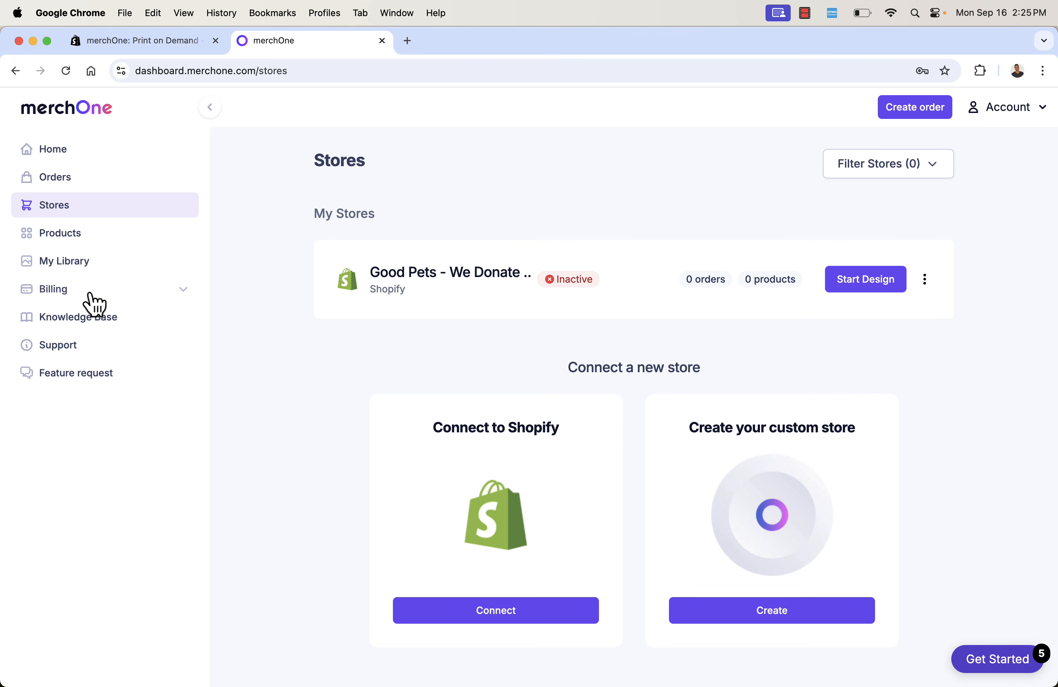
Open the custom printed products catalog and browse its whole range, from canvases and mugs to apparel and ornaments
{"action": "left_click", "coordinate": [62, 235]}
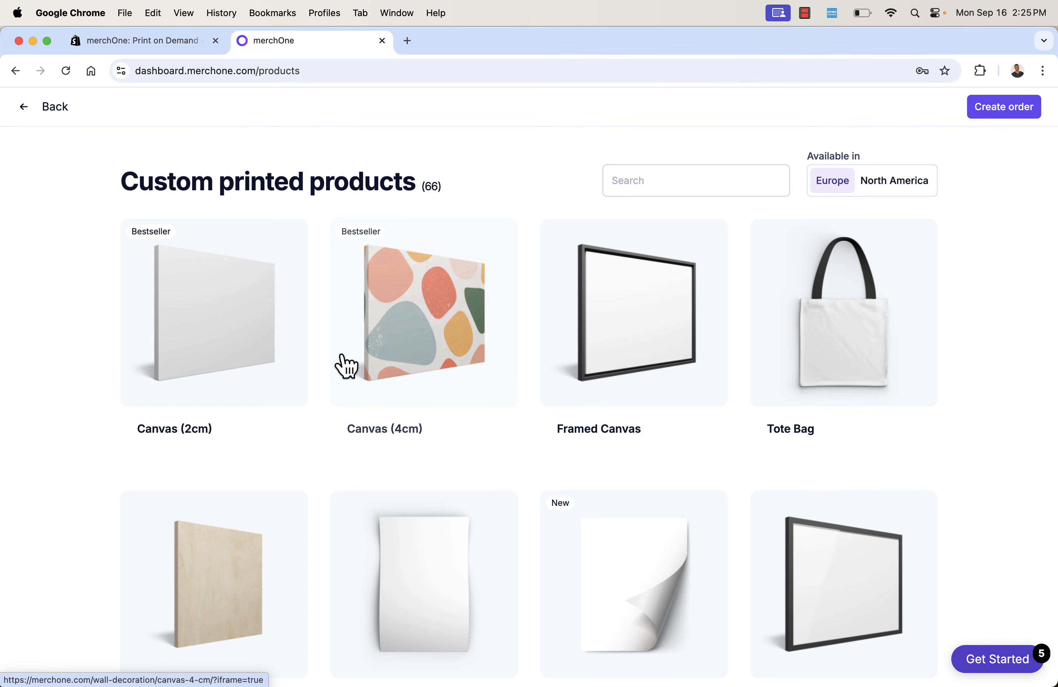
{"action": "scroll", "coordinate": [528, 624], "scroll_direction": "down", "scroll_amount": 4}
{"action": "scroll", "coordinate": [527, 623], "scroll_direction": "down", "scroll_amount": 20}
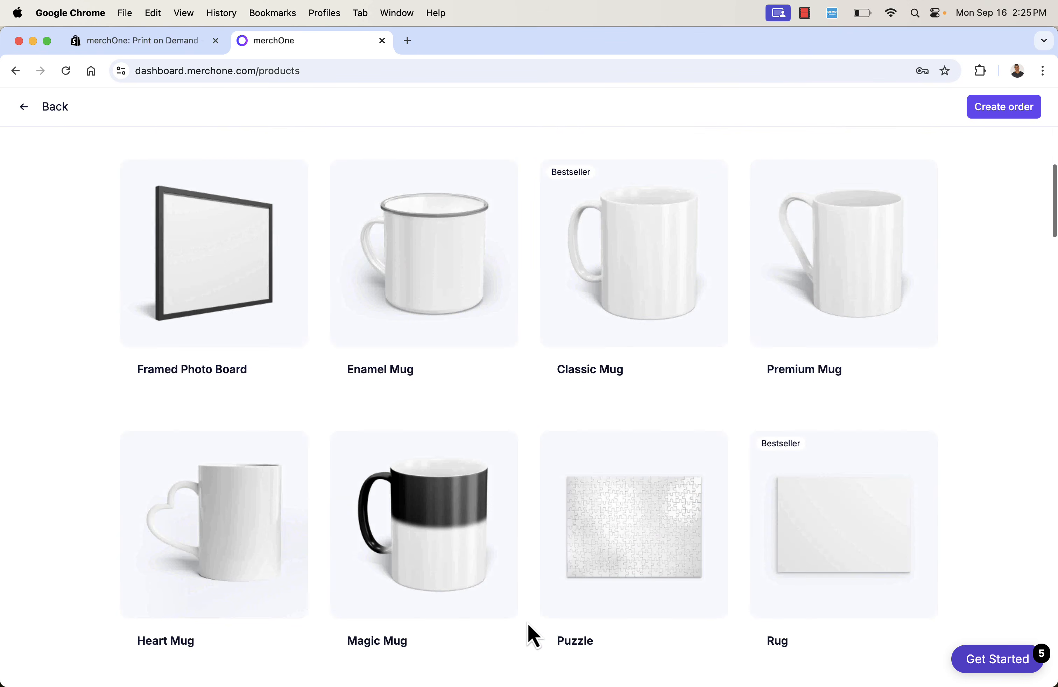
{"action": "scroll", "coordinate": [527, 623], "scroll_direction": "down", "scroll_amount": 20}
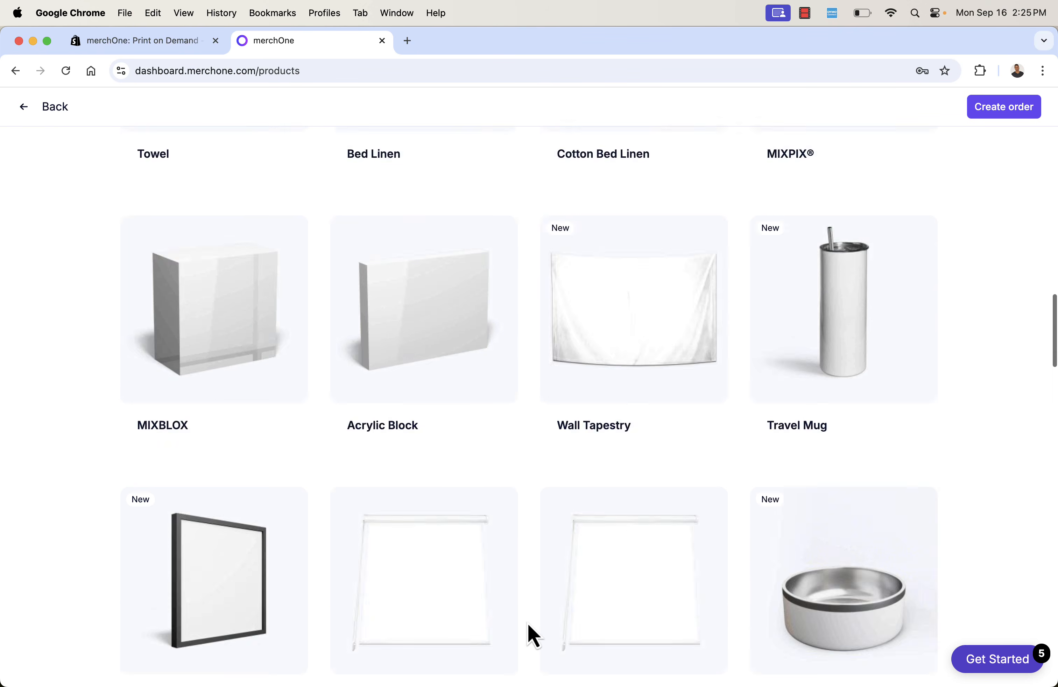
{"action": "scroll", "coordinate": [527, 623], "scroll_direction": "down", "scroll_amount": 12}
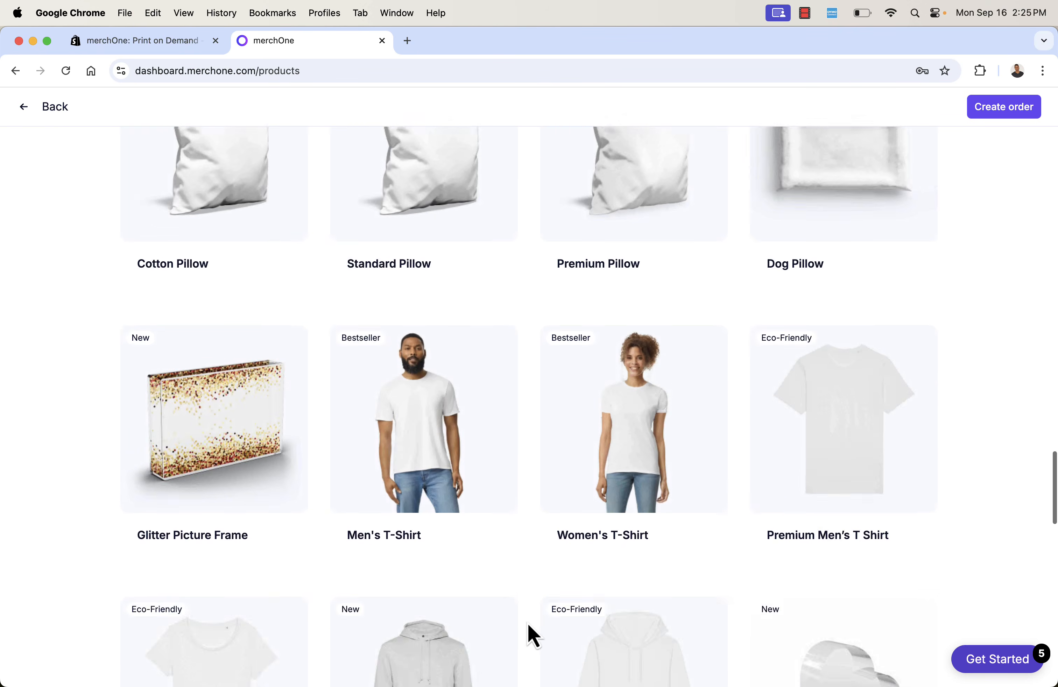
{"action": "scroll", "coordinate": [498, 446], "scroll_direction": "up", "scroll_amount": 5}
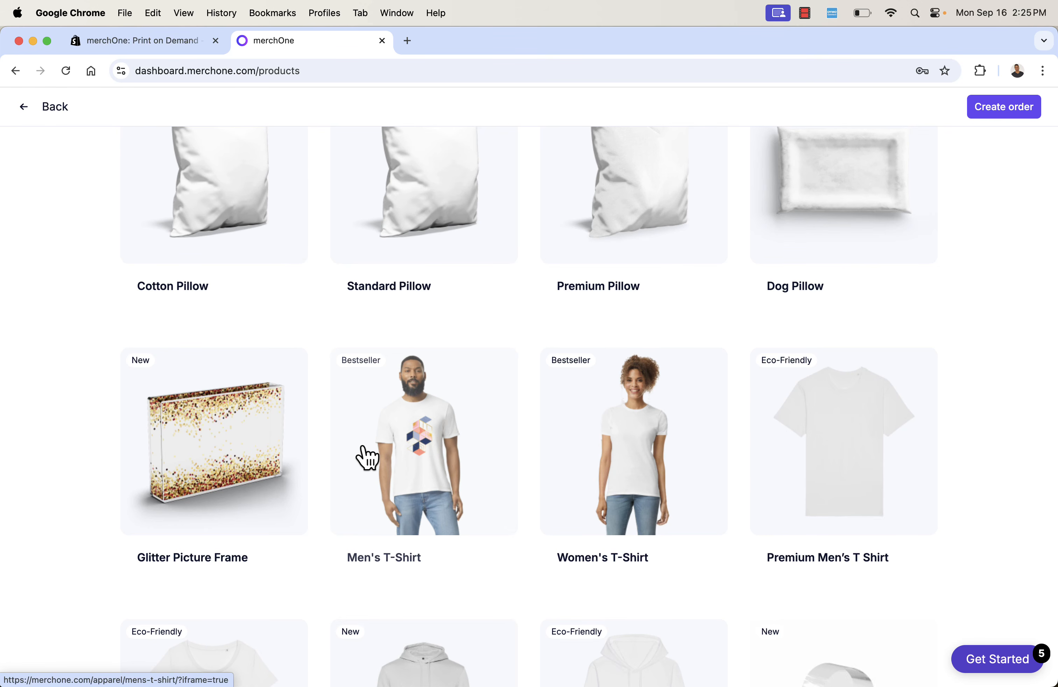
{"action": "scroll", "coordinate": [366, 457], "scroll_direction": "up", "scroll_amount": 20}
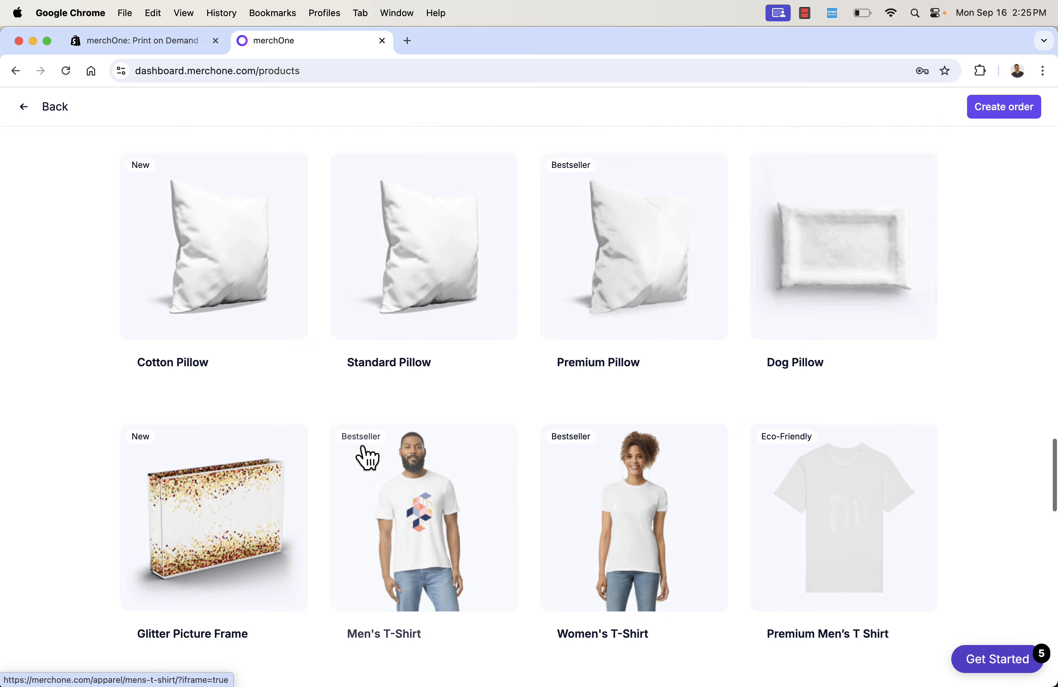
{"action": "scroll", "coordinate": [366, 458], "scroll_direction": "up", "scroll_amount": 15}
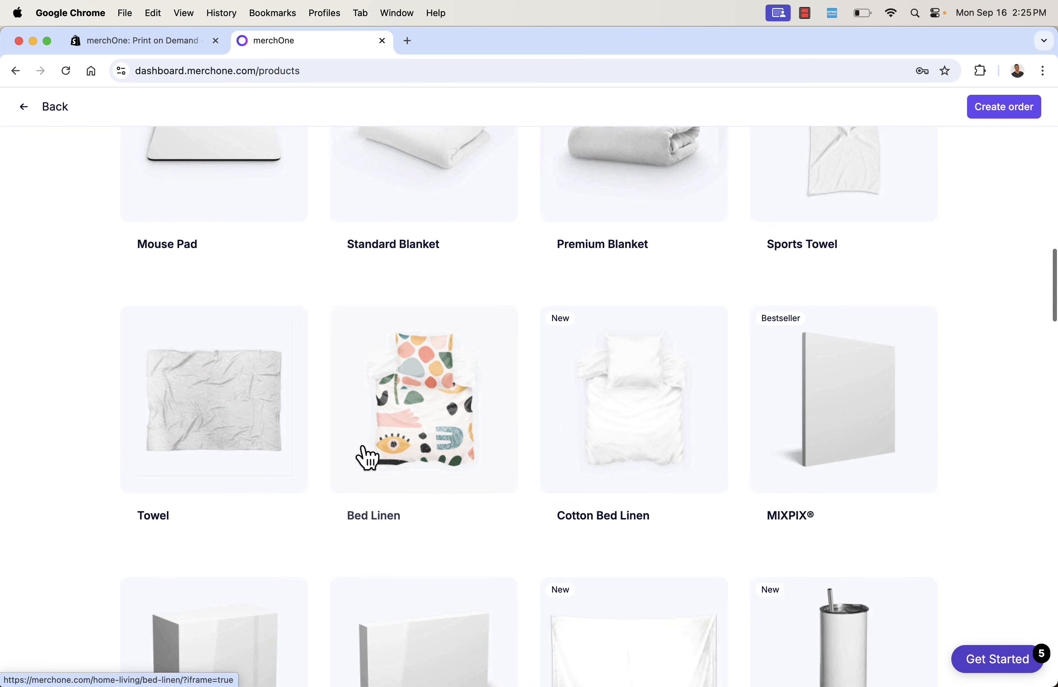
{"action": "scroll", "coordinate": [367, 457], "scroll_direction": "down", "scroll_amount": 12}
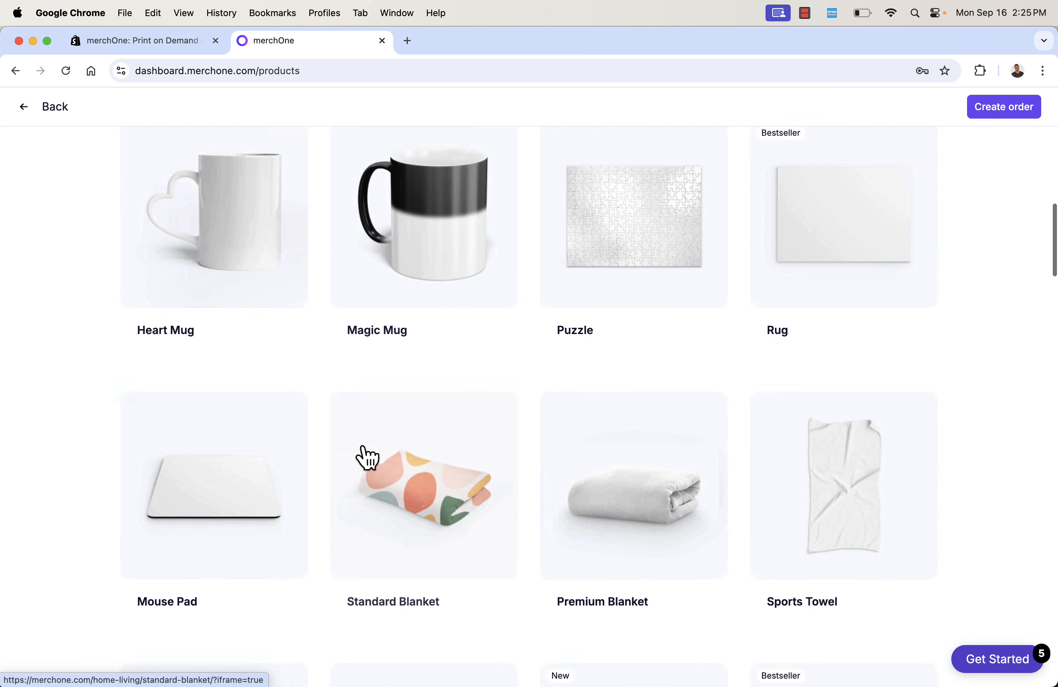
{"action": "scroll", "coordinate": [367, 458], "scroll_direction": "down", "scroll_amount": 13}
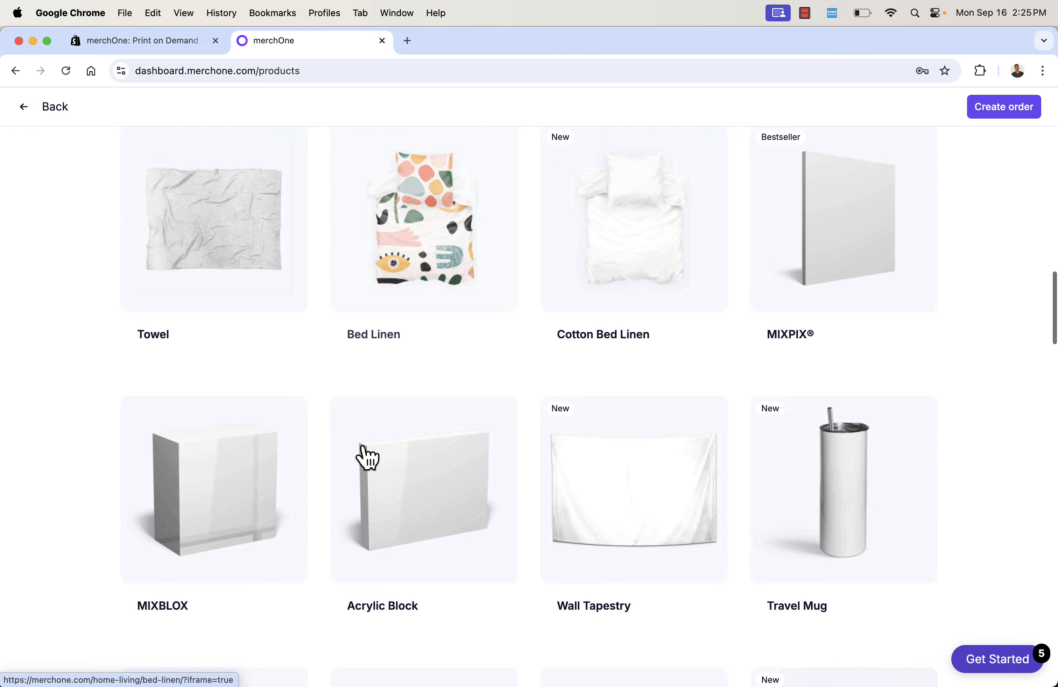
{"action": "scroll", "coordinate": [366, 457], "scroll_direction": "down", "scroll_amount": 7}
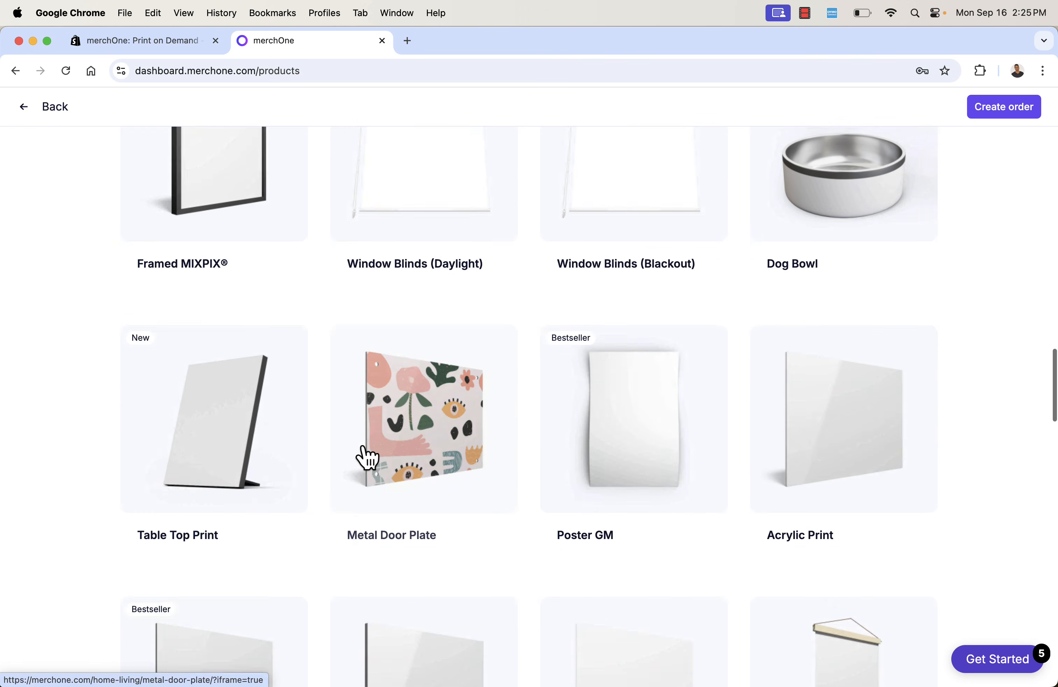
{"action": "scroll", "coordinate": [367, 457], "scroll_direction": "up", "scroll_amount": 2}
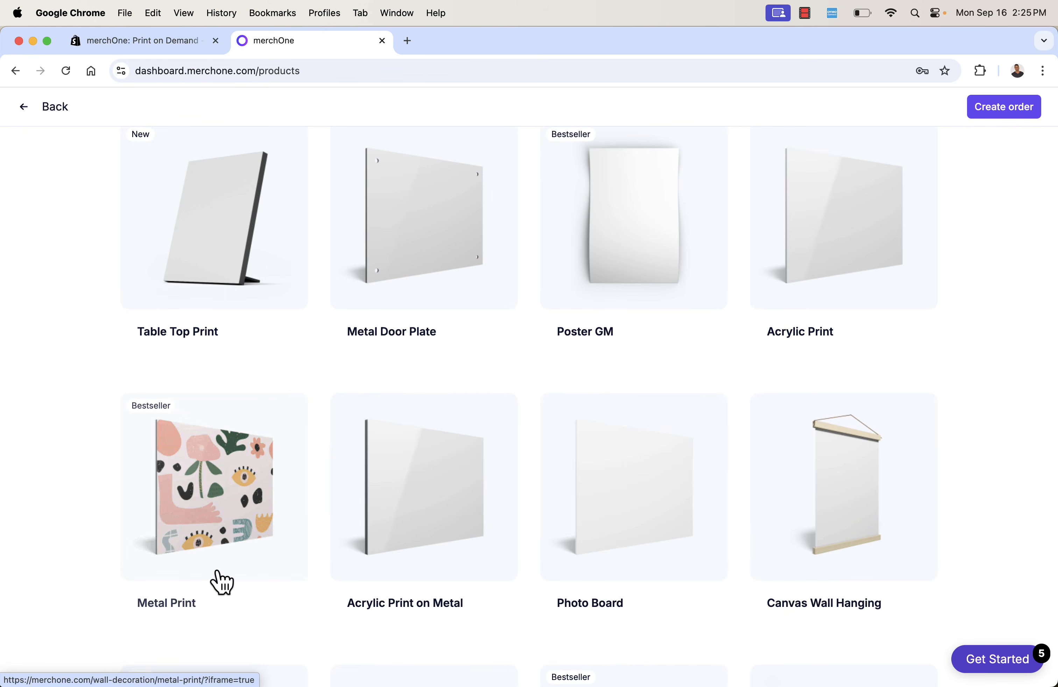
{"action": "scroll", "coordinate": [336, 565], "scroll_direction": "down", "scroll_amount": 10}
{"action": "scroll", "coordinate": [336, 564], "scroll_direction": "down", "scroll_amount": 10}
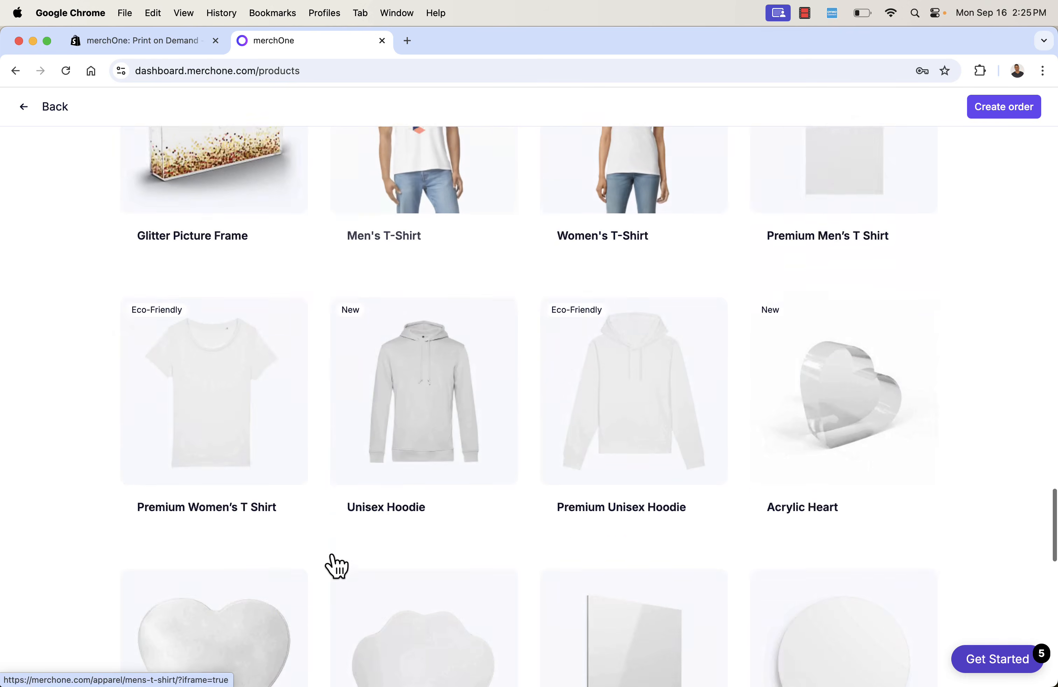
{"action": "scroll", "coordinate": [402, 518], "scroll_direction": "down", "scroll_amount": 2}
{"action": "scroll", "coordinate": [402, 518], "scroll_direction": "down", "scroll_amount": 6}
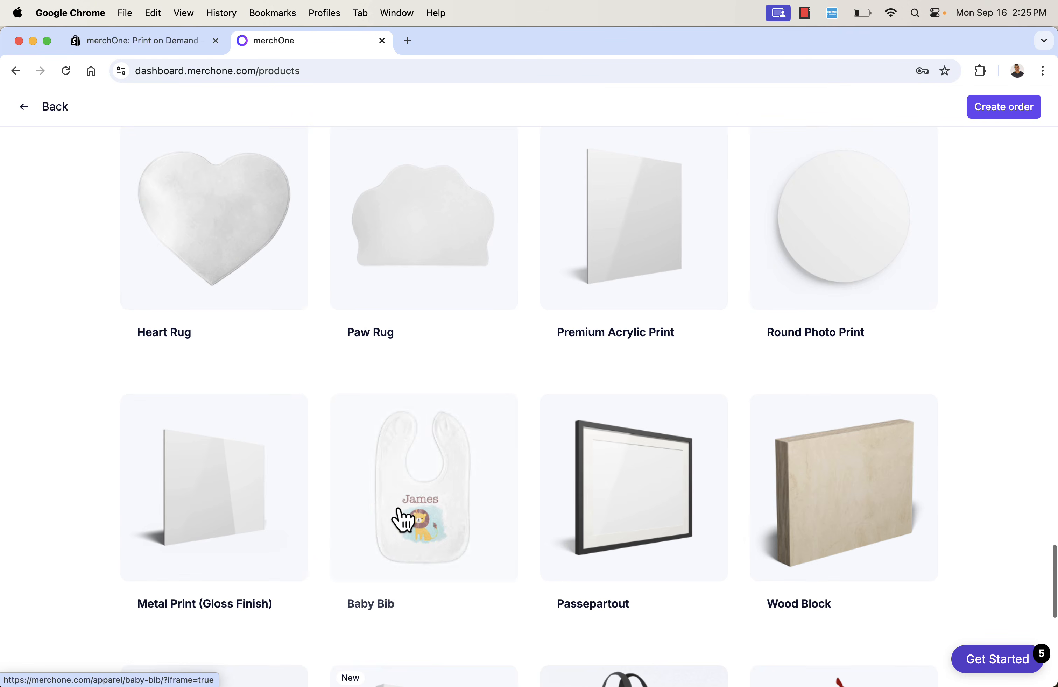
{"action": "scroll", "coordinate": [606, 470], "scroll_direction": "down", "scroll_amount": 2}
{"action": "scroll", "coordinate": [852, 423], "scroll_direction": "down", "scroll_amount": 9}
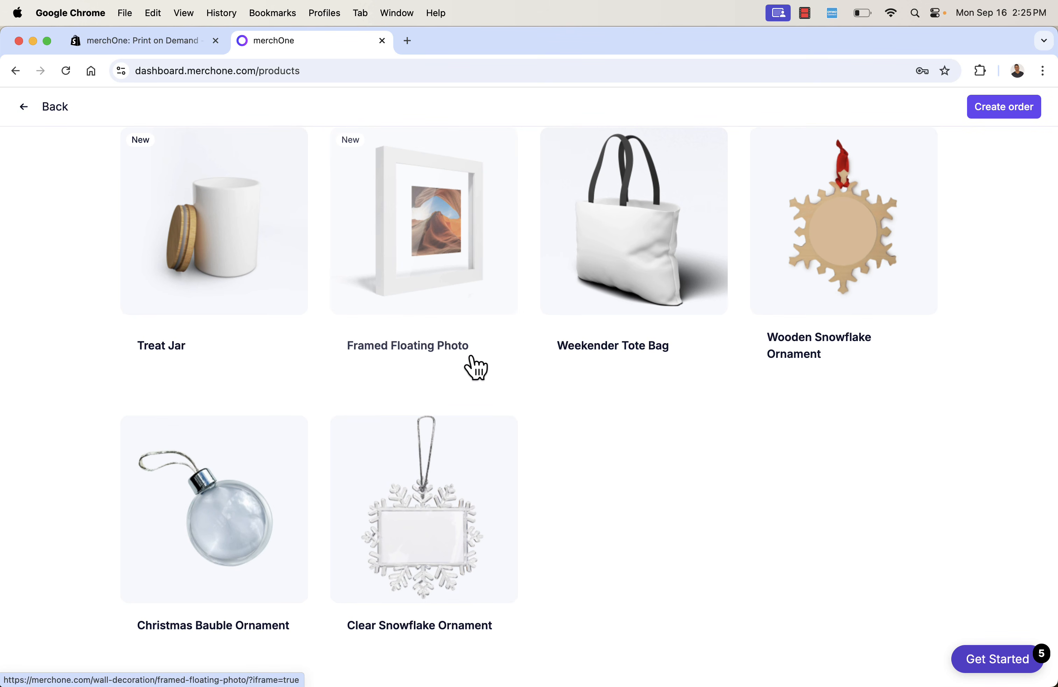
{"action": "scroll", "coordinate": [475, 366], "scroll_direction": "up", "scroll_amount": 10}
{"action": "scroll", "coordinate": [475, 367], "scroll_direction": "up", "scroll_amount": 10}
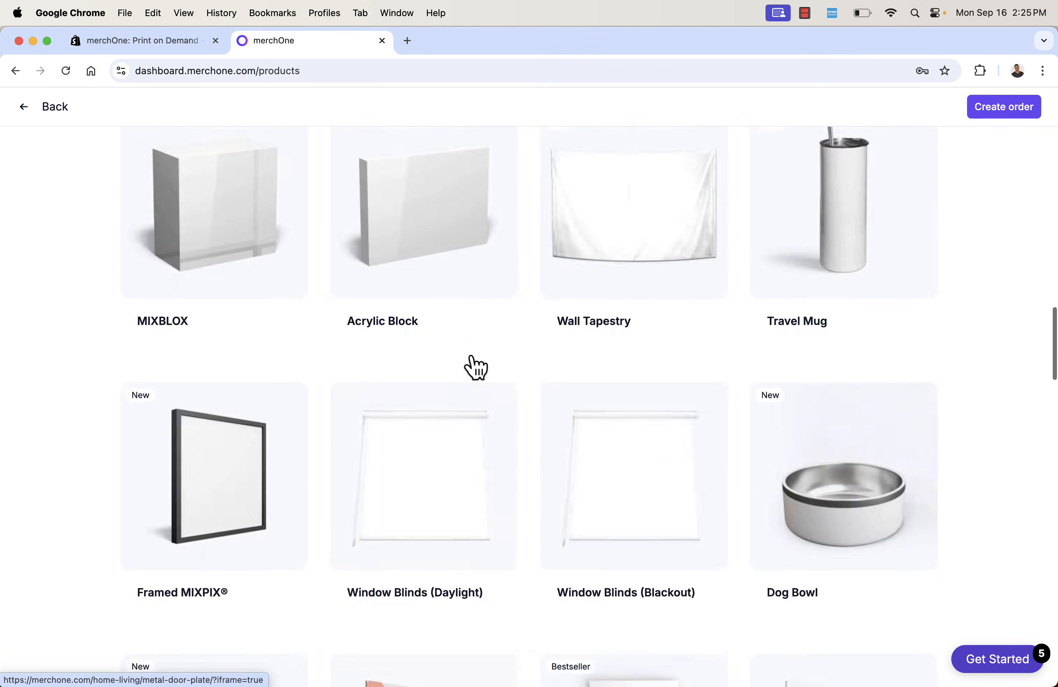
{"action": "scroll", "coordinate": [476, 367], "scroll_direction": "up", "scroll_amount": 3}
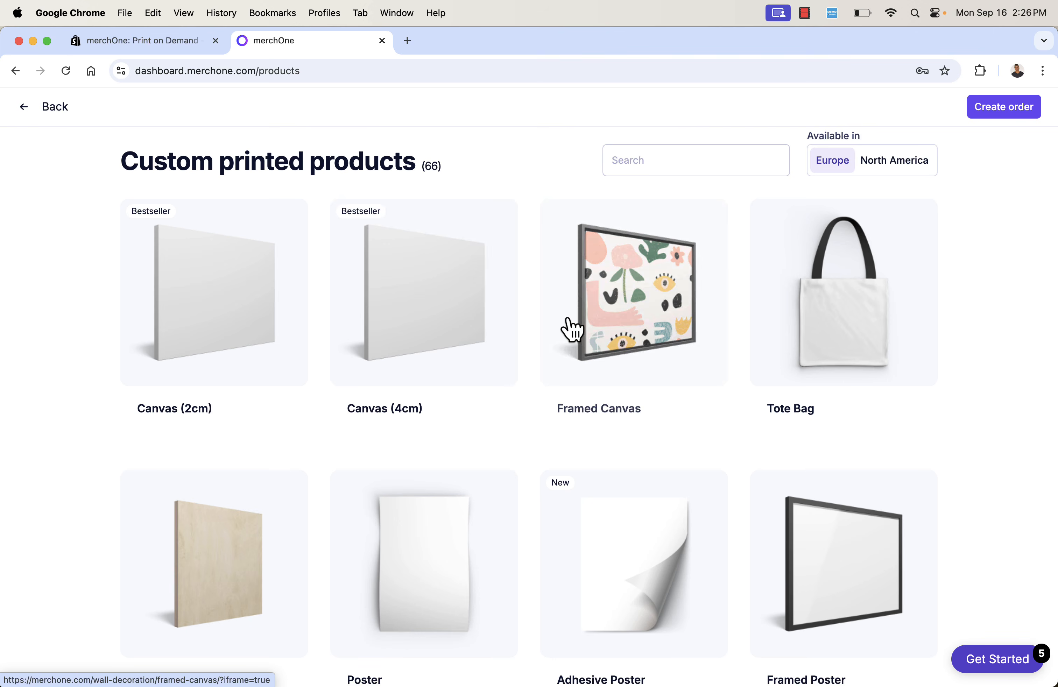
Open the Framed Canvas product and review its description and the Important Information sections
{"action": "left_click", "coordinate": [589, 351]}
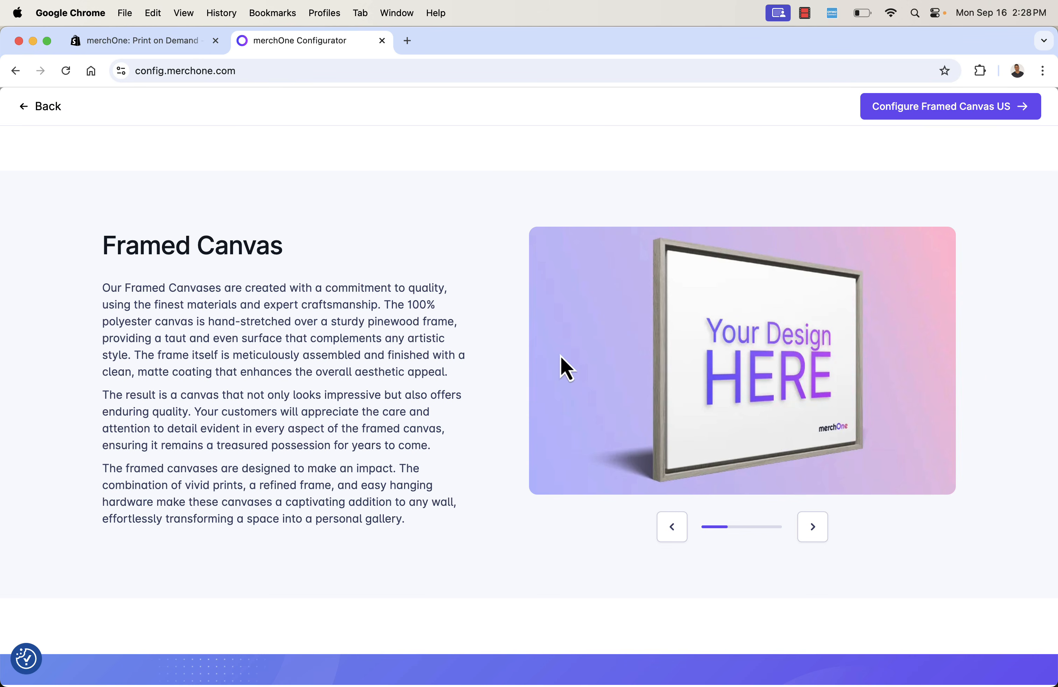
{"action": "left_click_drag", "start_coordinate": [99, 341], "coordinate": [276, 433]}
{"action": "left_click", "coordinate": [274, 432]}
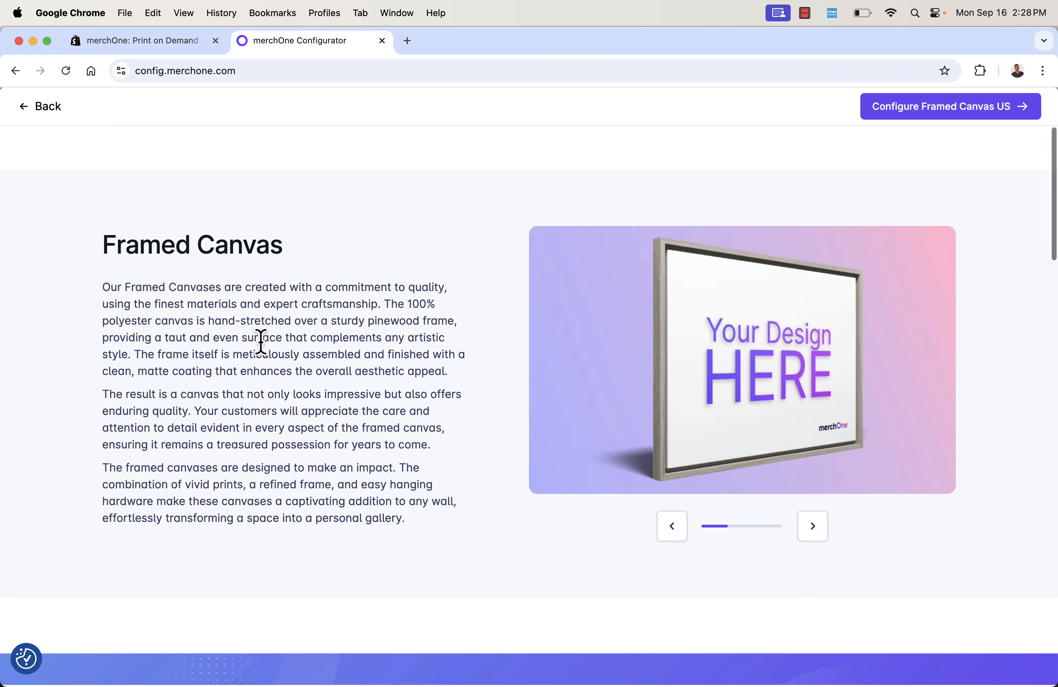
{"action": "scroll", "coordinate": [260, 338], "scroll_direction": "down", "scroll_amount": 4}
{"action": "scroll", "coordinate": [260, 340], "scroll_direction": "down", "scroll_amount": 10}
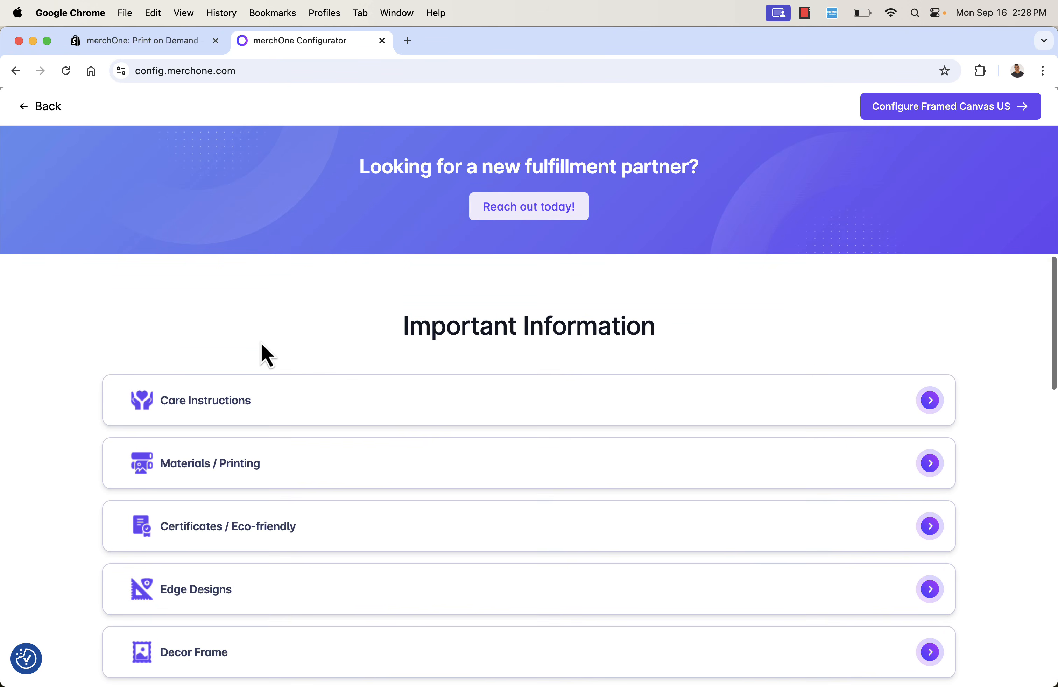
{"action": "scroll", "coordinate": [255, 413], "scroll_direction": "down", "scroll_amount": 3}
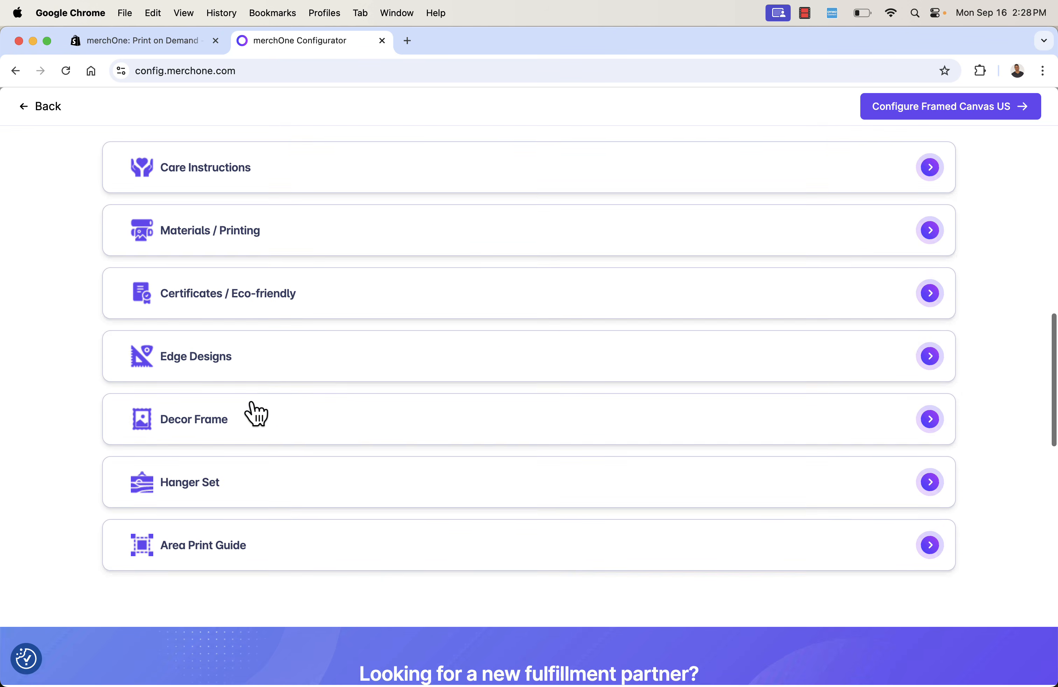
{"action": "scroll", "coordinate": [255, 413], "scroll_direction": "up", "scroll_amount": 3}
{"action": "scroll", "coordinate": [254, 414], "scroll_direction": "up", "scroll_amount": 12}
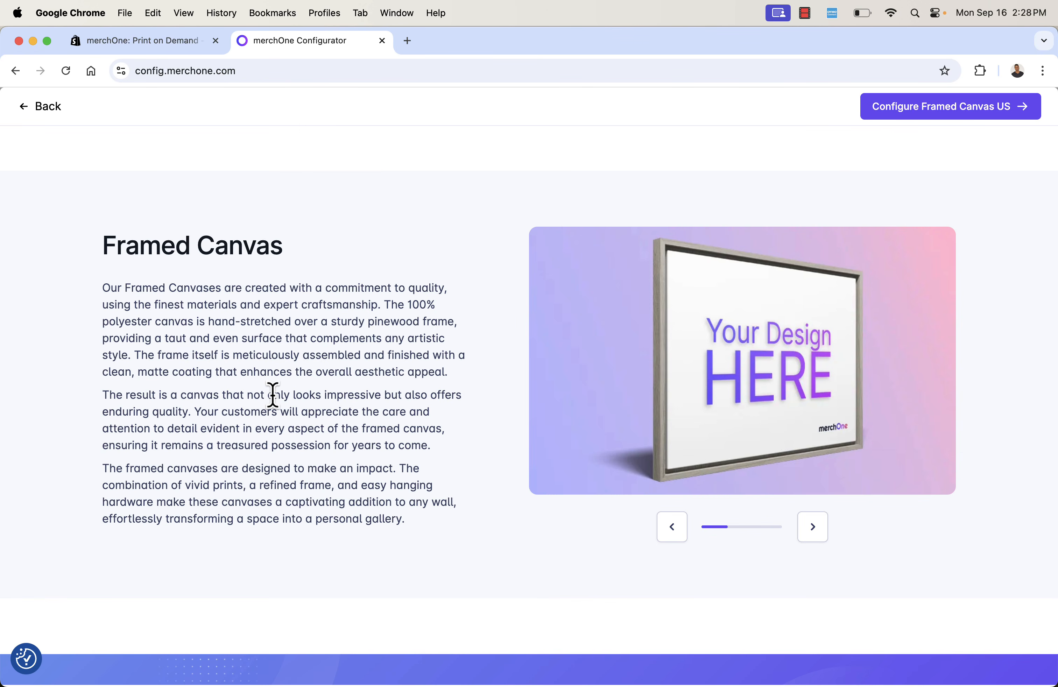
Start configuring the Framed Canvas US with the Stretched canvas border
{"action": "left_click", "coordinate": [899, 109]}
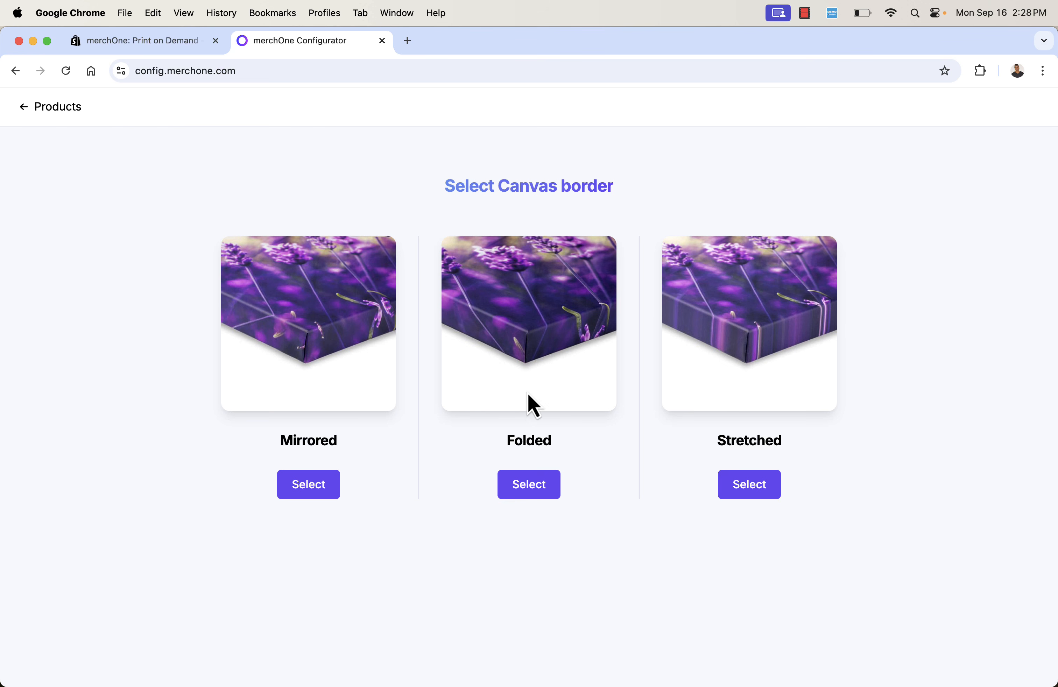
{"action": "left_click", "coordinate": [758, 483]}
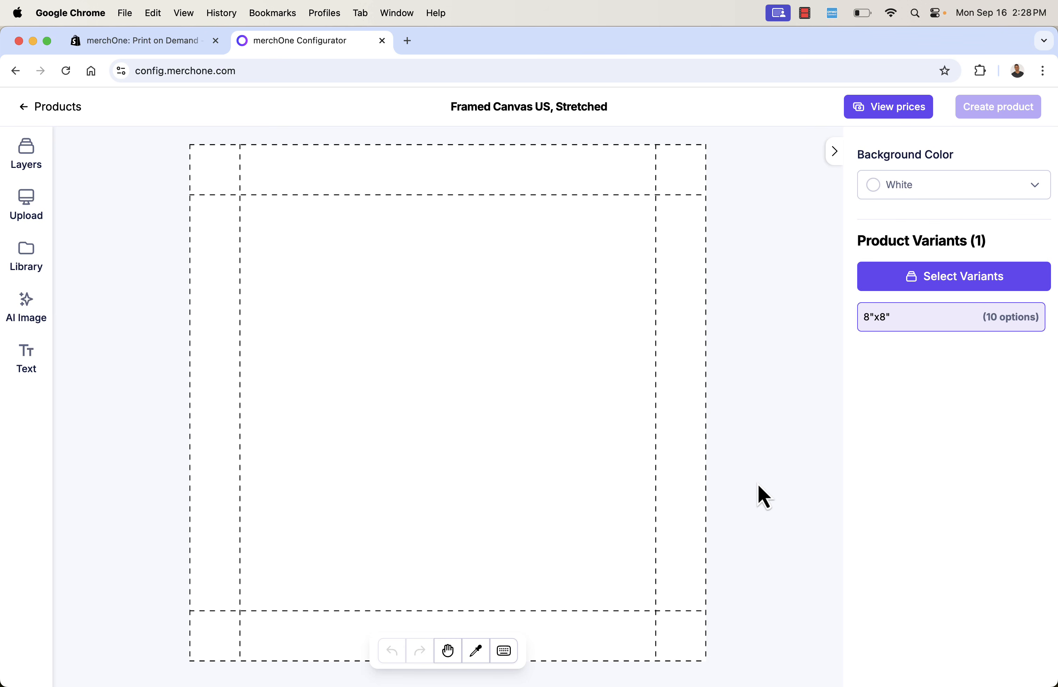
Open the product variant selection, check the available sizes, and select the Floating Frame Silver option for the 40"x30" size
{"action": "left_click", "coordinate": [892, 286]}
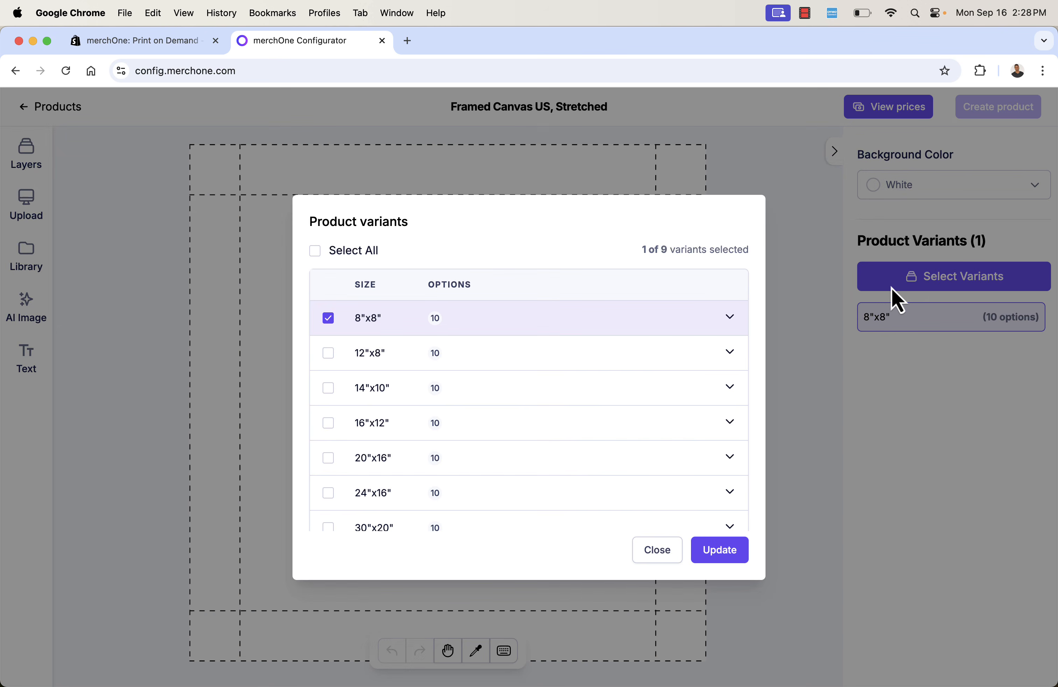
{"action": "scroll", "coordinate": [535, 418], "scroll_direction": "down", "scroll_amount": 3}
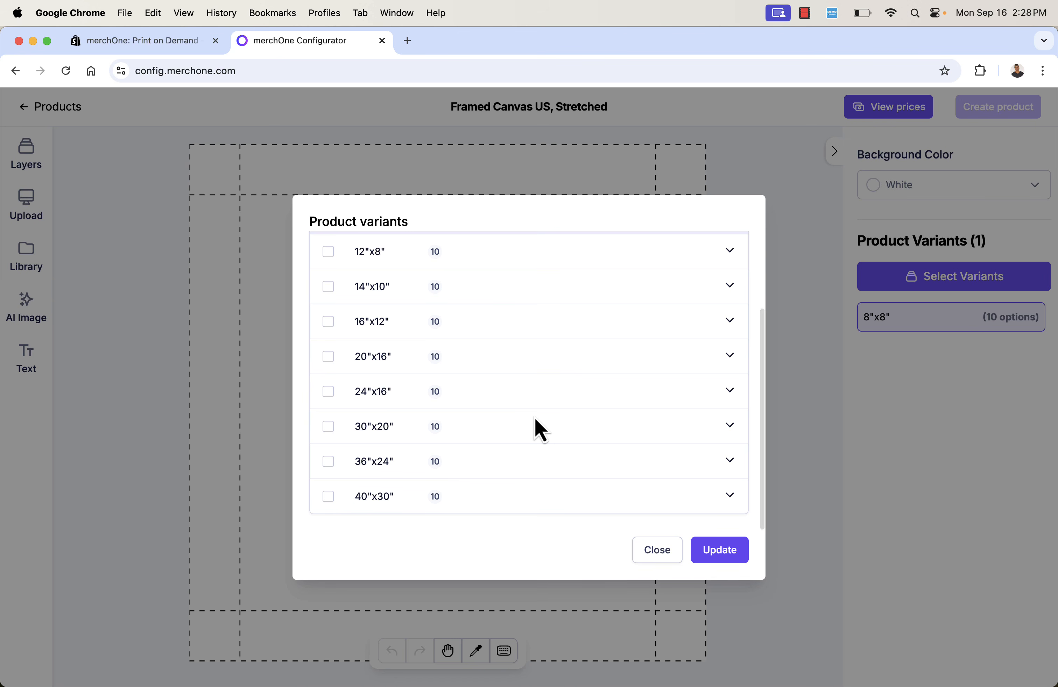
{"action": "scroll", "coordinate": [535, 418], "scroll_direction": "up", "scroll_amount": 3}
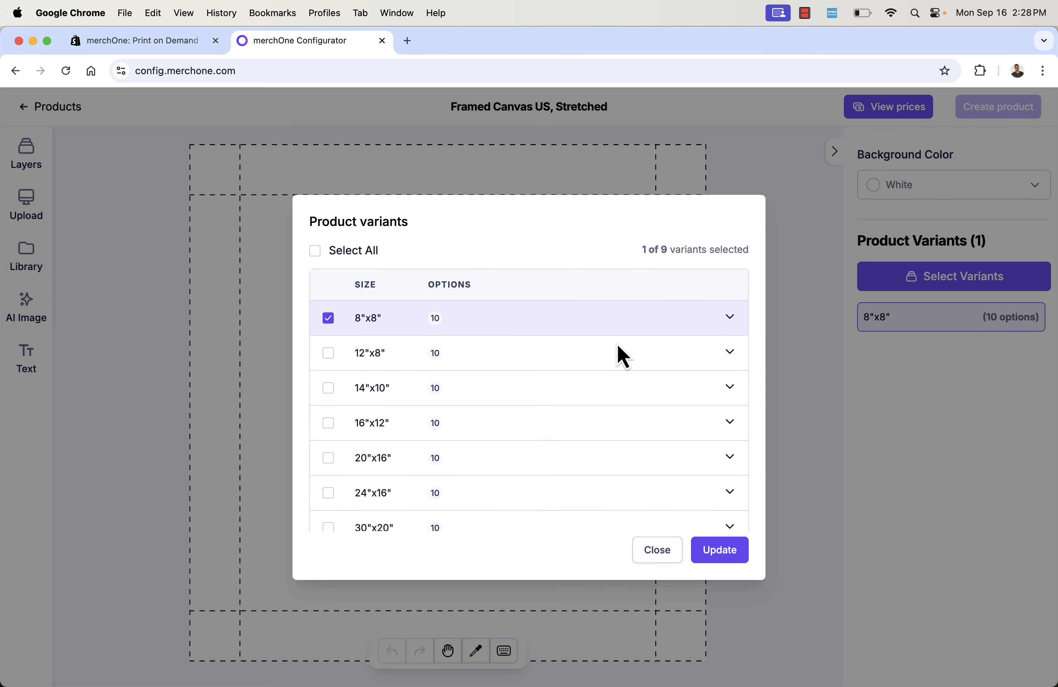
{"action": "scroll", "coordinate": [619, 345], "scroll_direction": "down", "scroll_amount": 3}
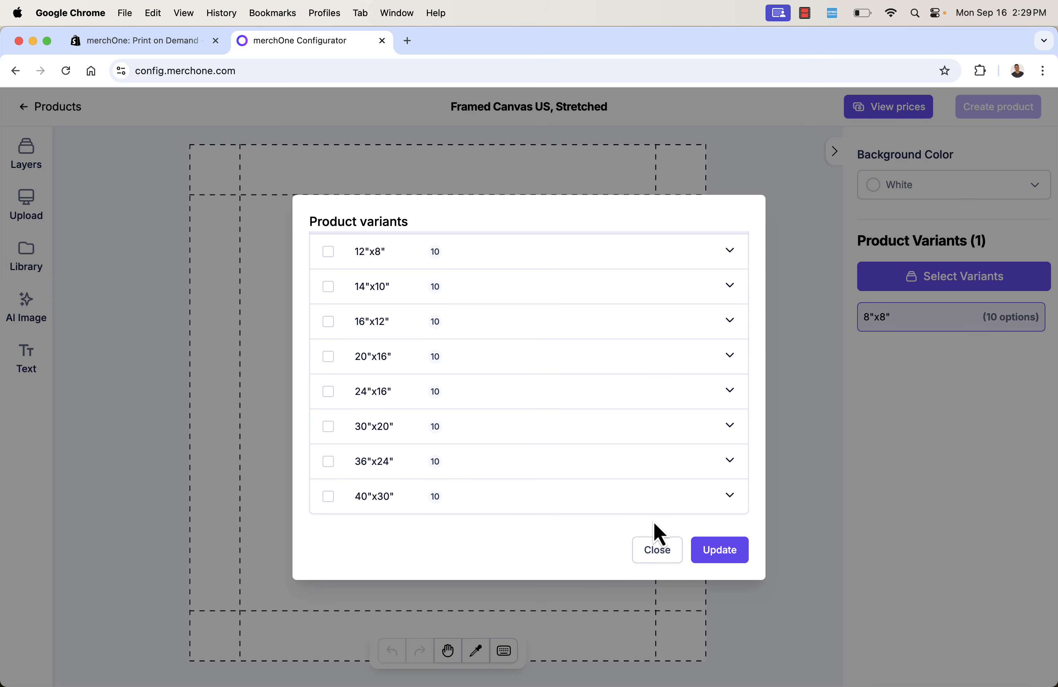
{"action": "left_click", "coordinate": [730, 497]}
{"action": "scroll", "coordinate": [608, 491], "scroll_direction": "down", "scroll_amount": 5}
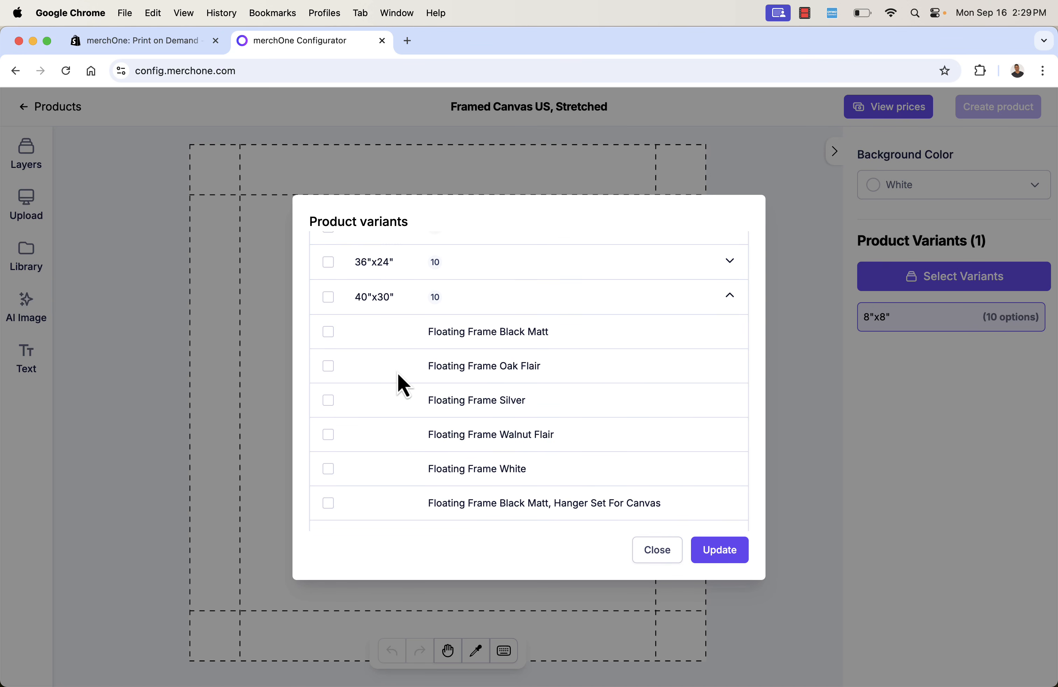
{"action": "scroll", "coordinate": [398, 375], "scroll_direction": "down", "scroll_amount": 1}
{"action": "left_click", "coordinate": [329, 381]}
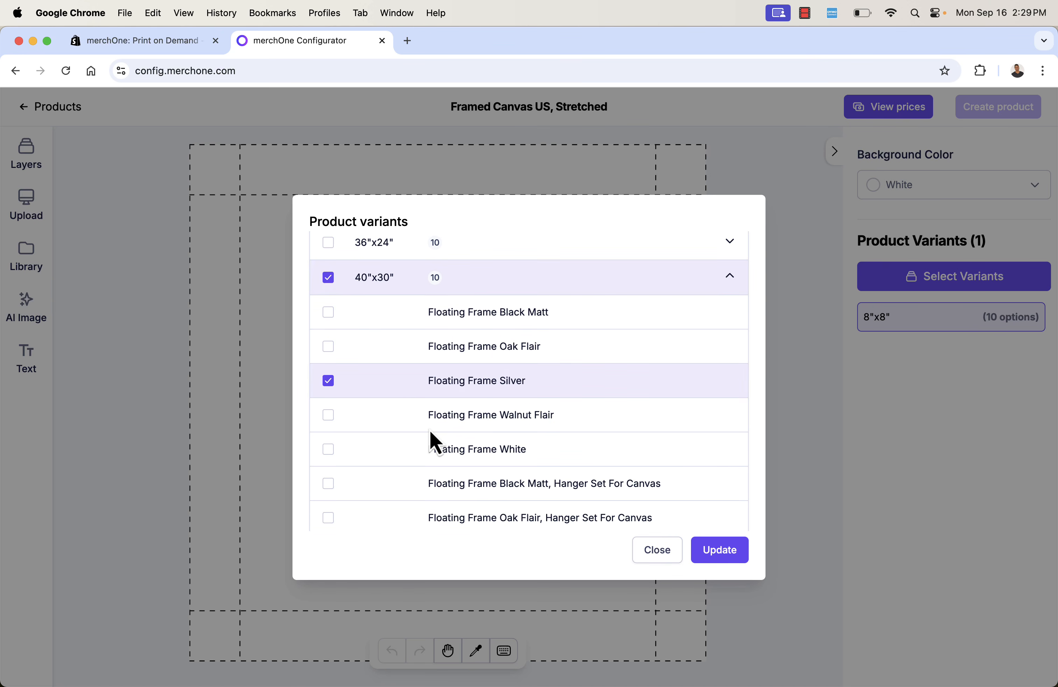
Add the Silver and Black Matt hanger-set options and Floating Frame Black Matt to the 40"x30" size, and apply the variant selection
{"action": "scroll", "coordinate": [519, 488], "scroll_direction": "down", "scroll_amount": 3}
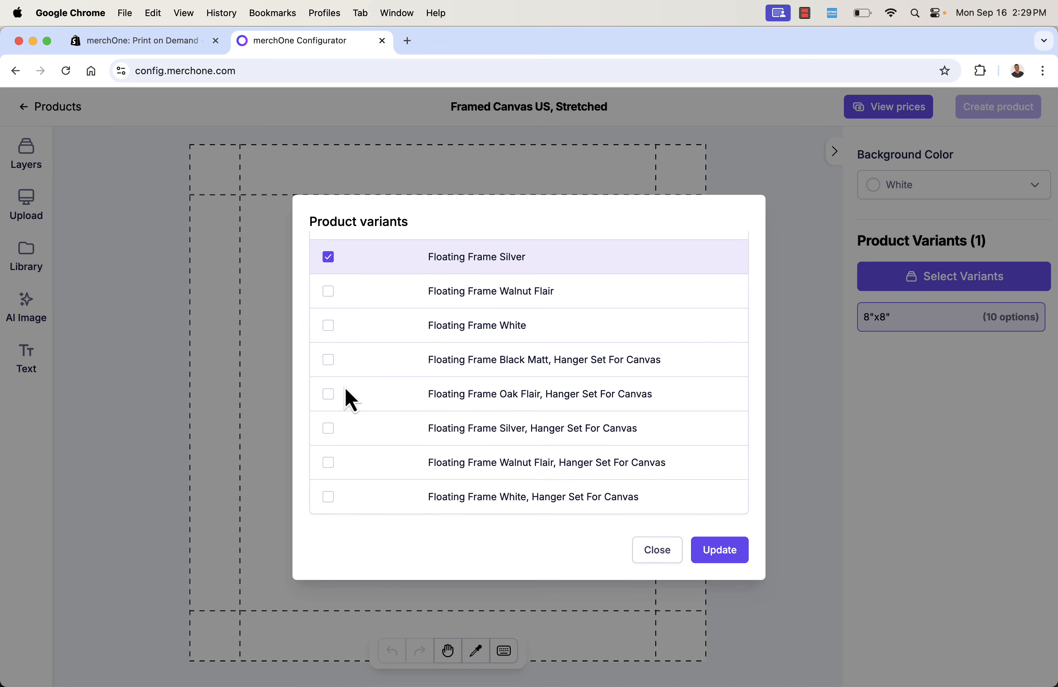
{"action": "left_click", "coordinate": [329, 429]}
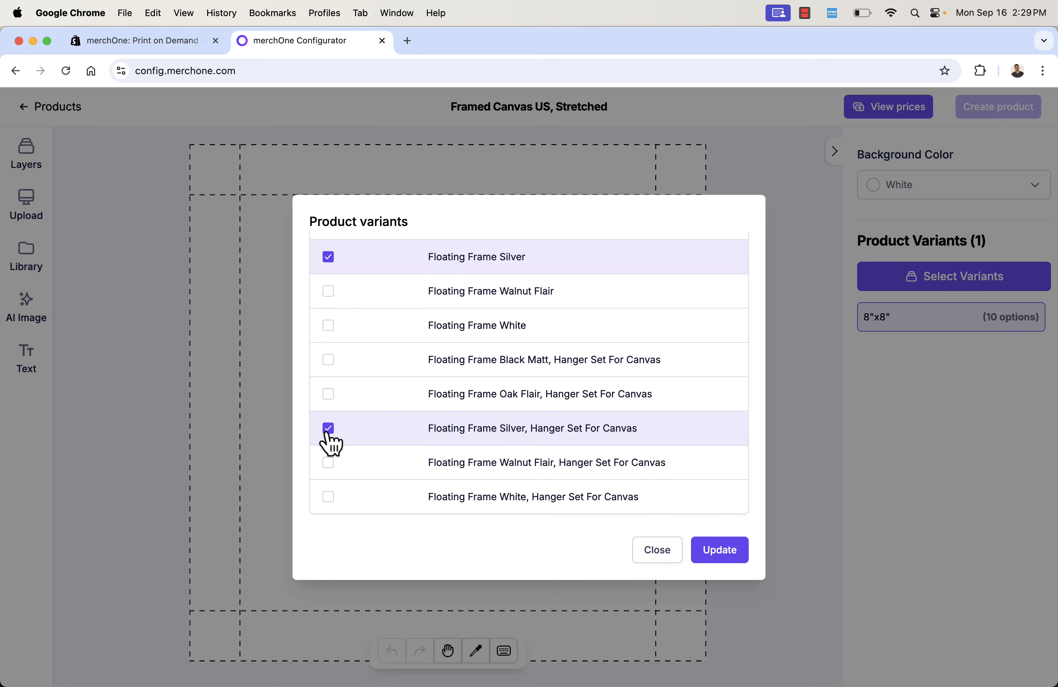
{"action": "left_click", "coordinate": [329, 360]}
{"action": "scroll", "coordinate": [354, 429], "scroll_direction": "up", "scroll_amount": 3}
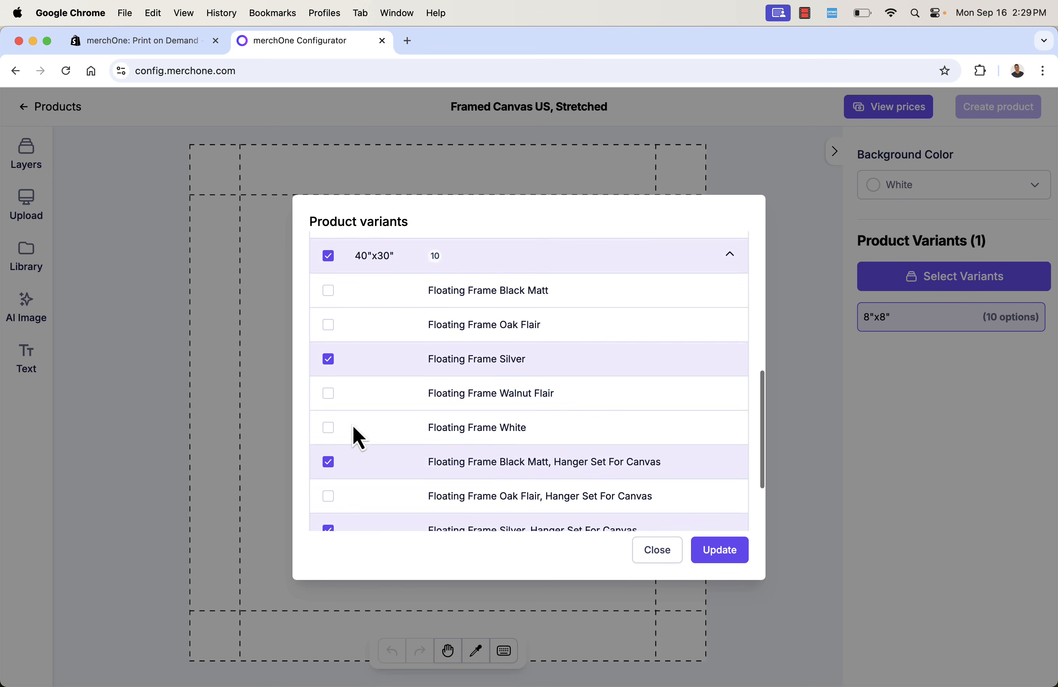
{"action": "scroll", "coordinate": [352, 426], "scroll_direction": "up", "scroll_amount": 2}
{"action": "left_click", "coordinate": [329, 342]}
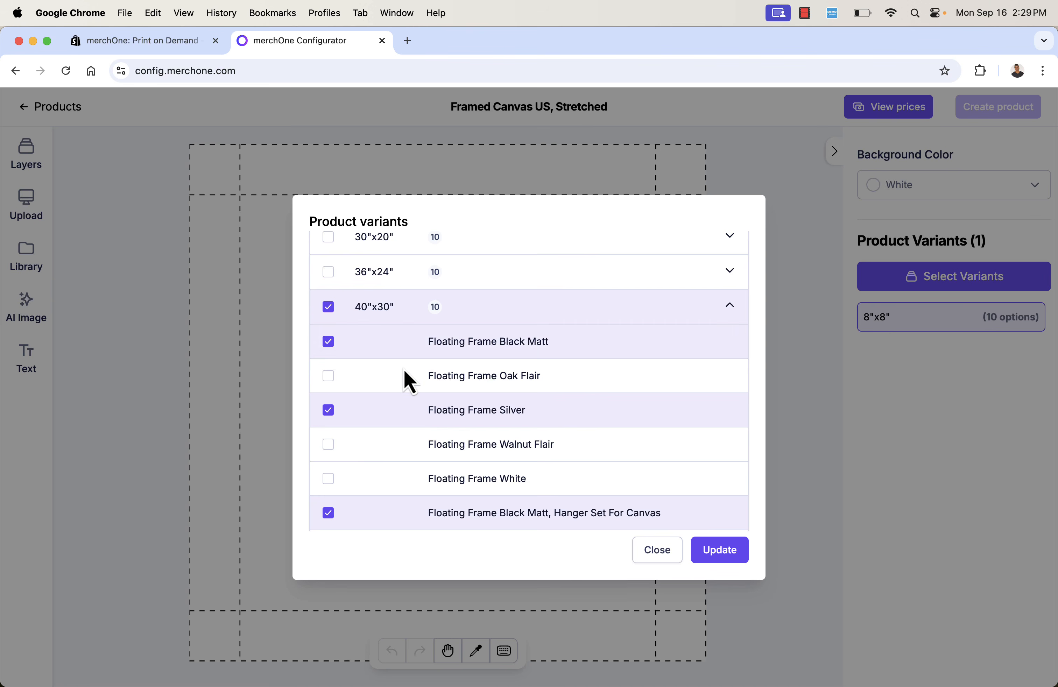
{"action": "scroll", "coordinate": [403, 370], "scroll_direction": "down", "scroll_amount": 5}
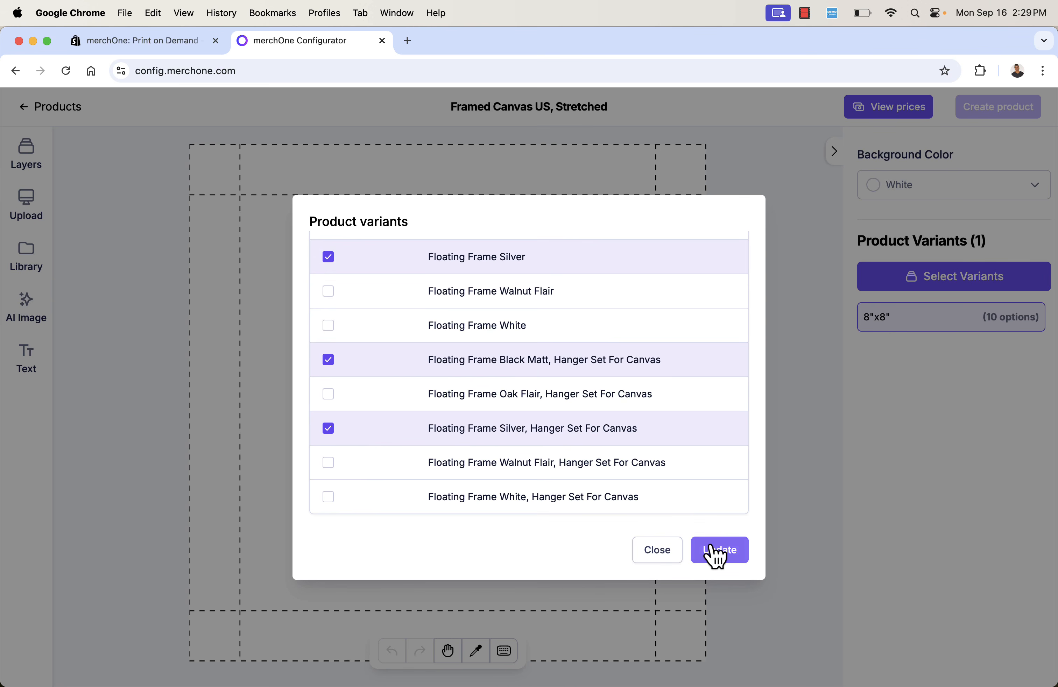
{"action": "left_click", "coordinate": [719, 550]}
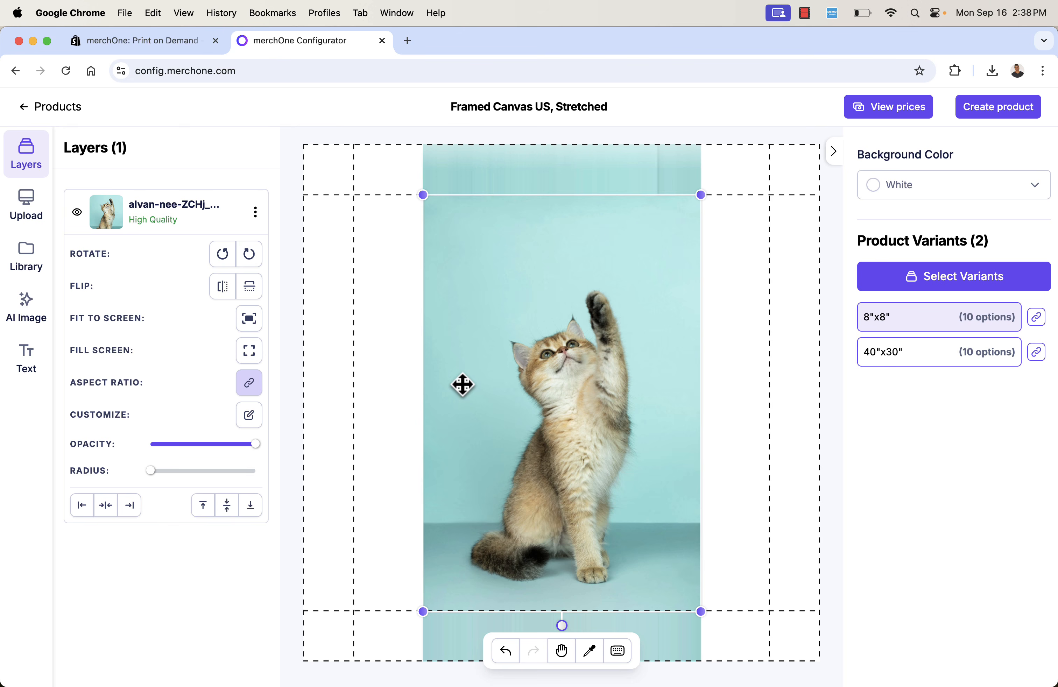
Make the cat image fill the screen on the 40"x30" variant and compare the result with the 8"x8" variant
{"action": "left_click", "coordinate": [913, 355]}
{"action": "left_click", "coordinate": [919, 319]}
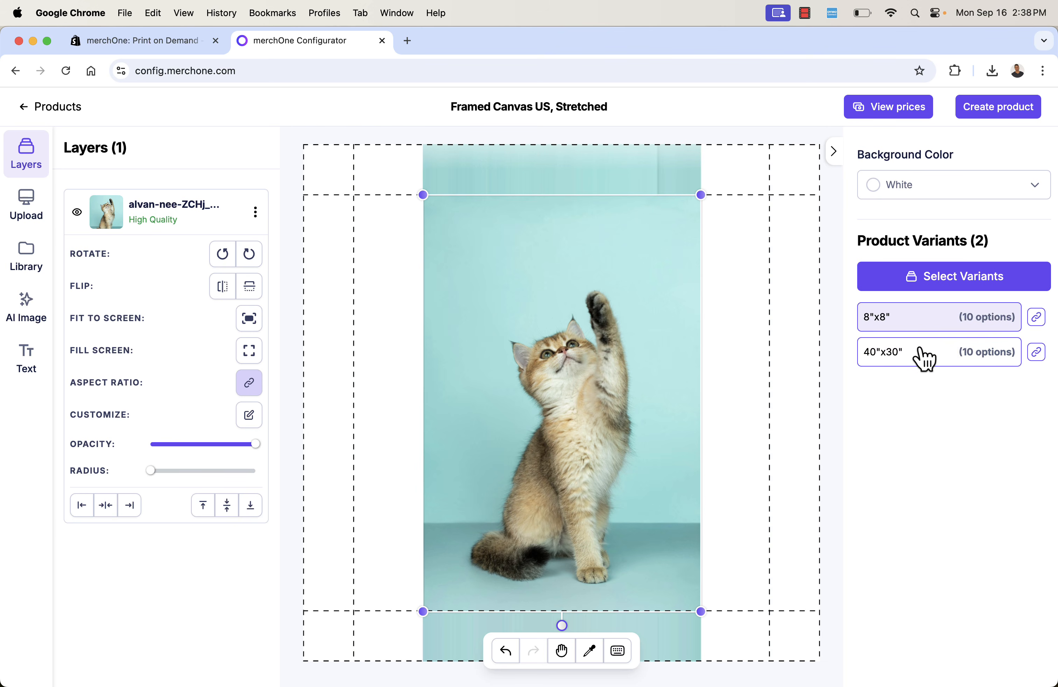
{"action": "left_click", "coordinate": [920, 353]}
{"action": "left_click_drag", "start_coordinate": [662, 360], "coordinate": [630, 361]}
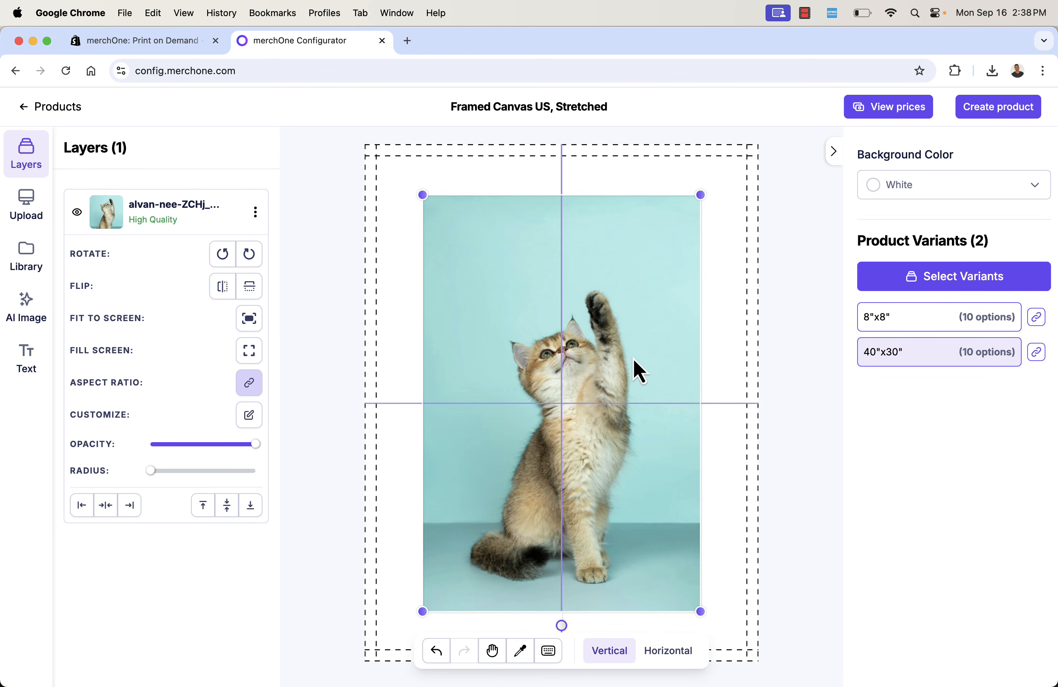
{"action": "left_click", "coordinate": [252, 353]}
{"action": "left_click", "coordinate": [905, 323]}
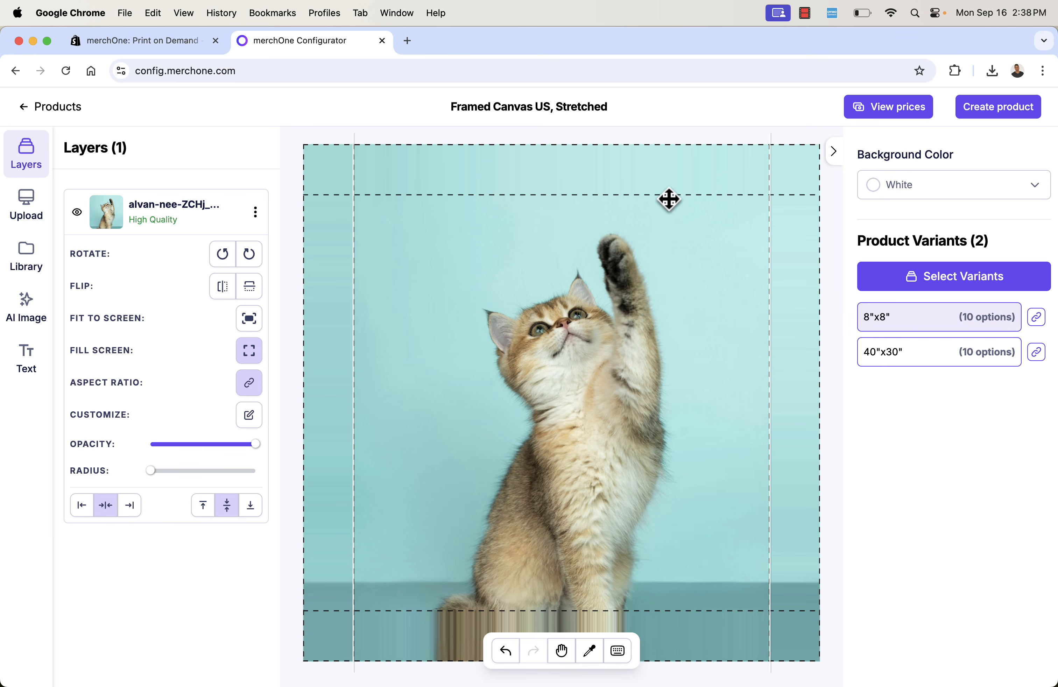
{"action": "left_click", "coordinate": [928, 363]}
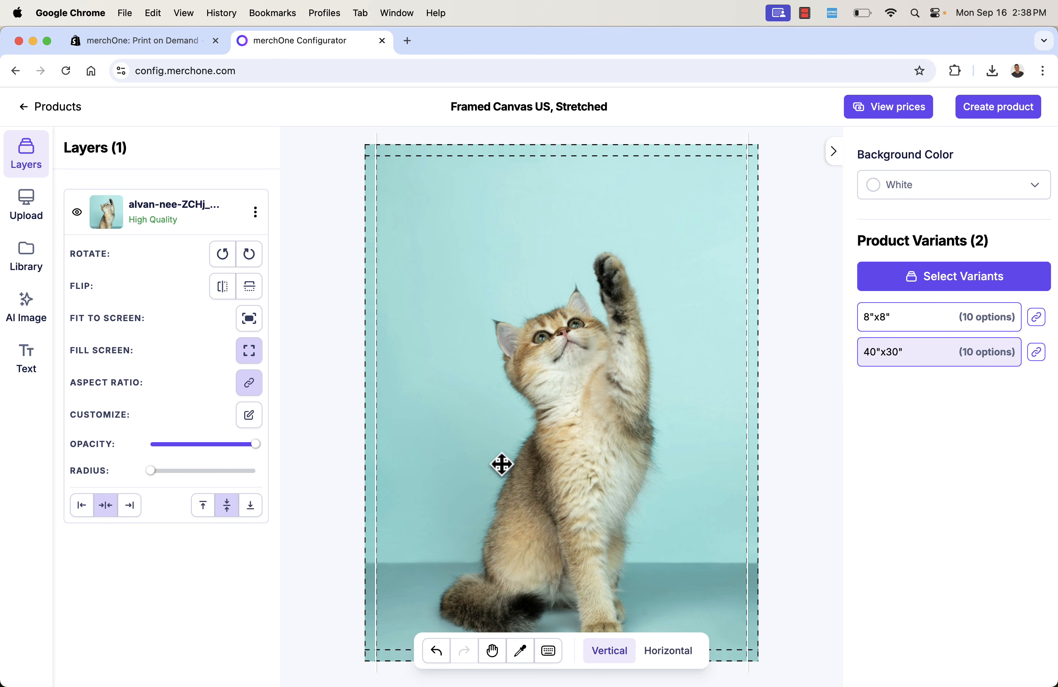
{"action": "left_click", "coordinate": [922, 329]}
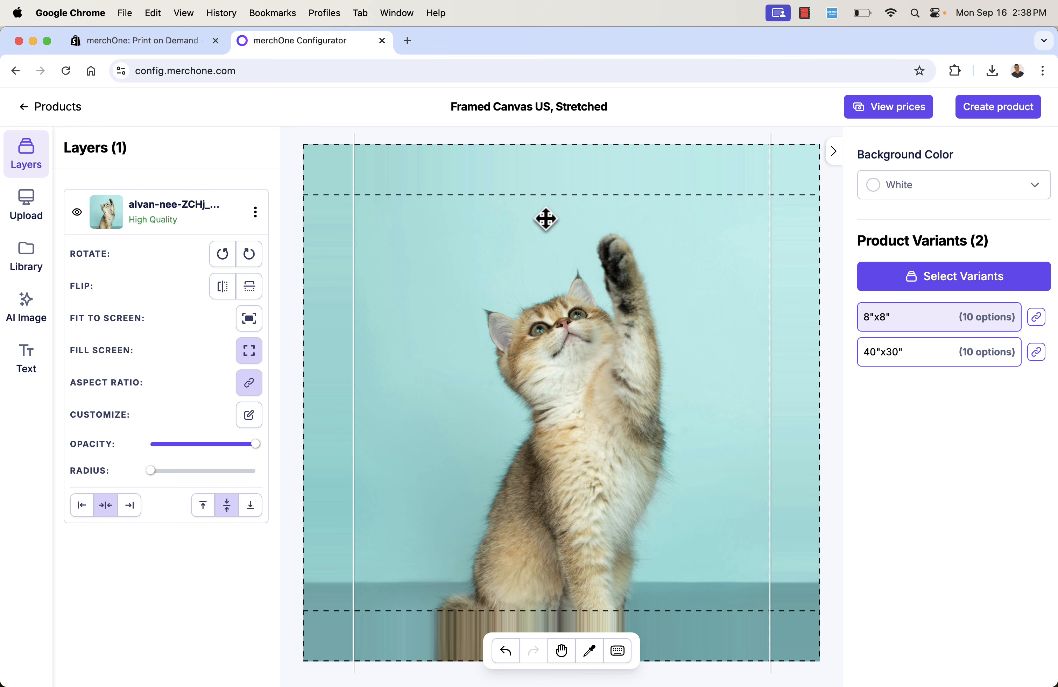
{"action": "left_click", "coordinate": [912, 353]}
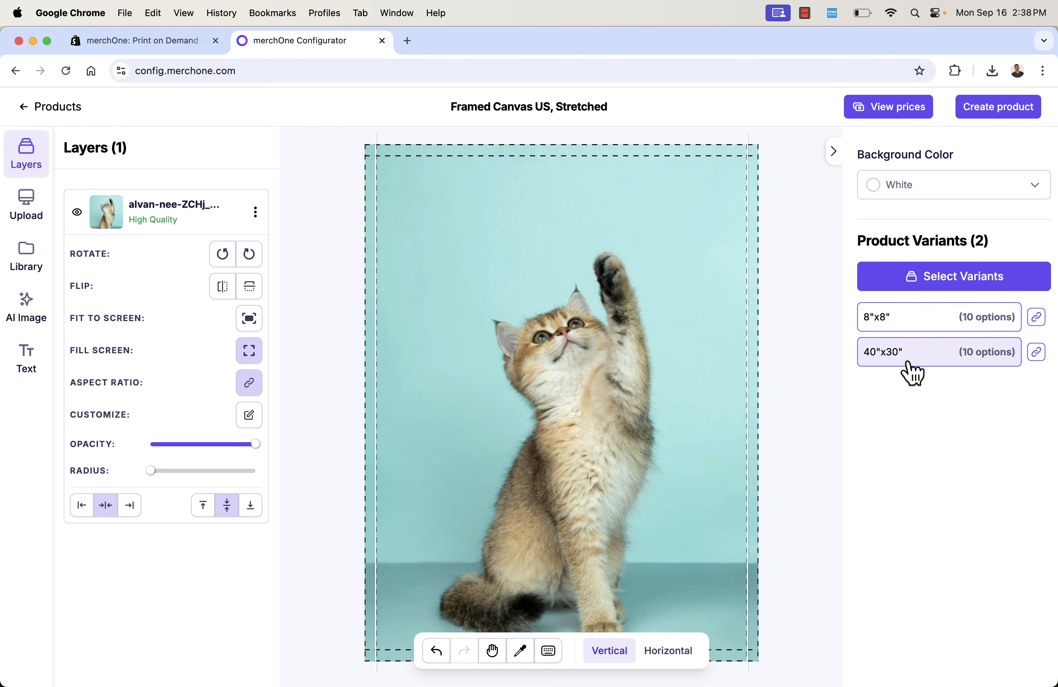
Add the 36"x24" and 30"x20" sizes to the product variants
{"action": "left_click", "coordinate": [898, 283]}
{"action": "scroll", "coordinate": [526, 451], "scroll_direction": "down", "scroll_amount": 3}
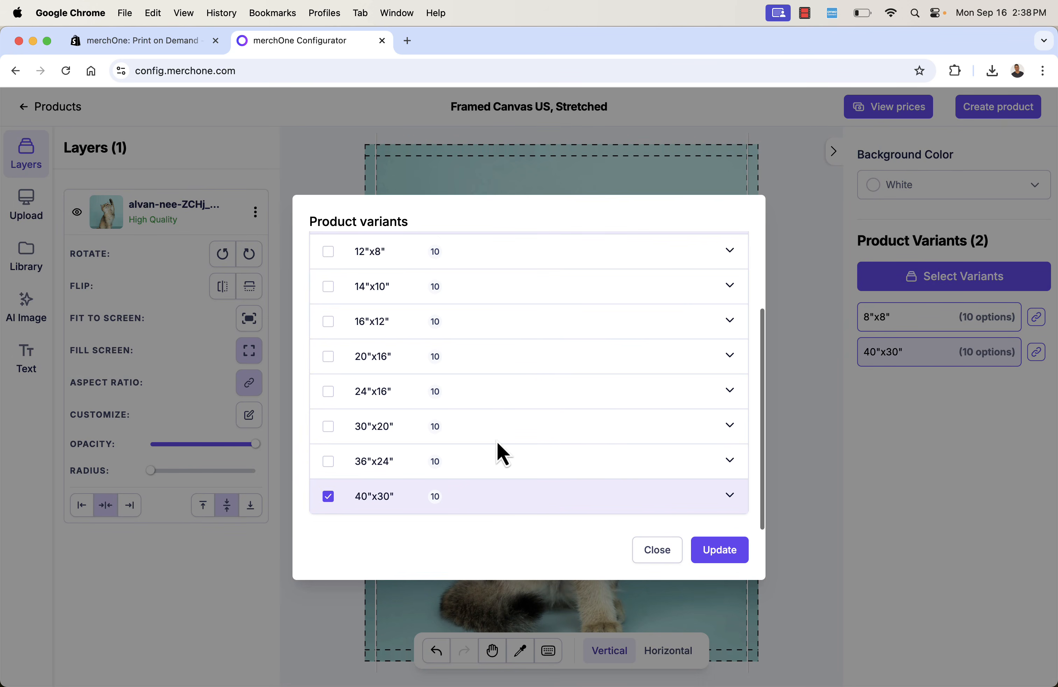
{"action": "left_click", "coordinate": [330, 462]}
{"action": "left_click", "coordinate": [329, 428]}
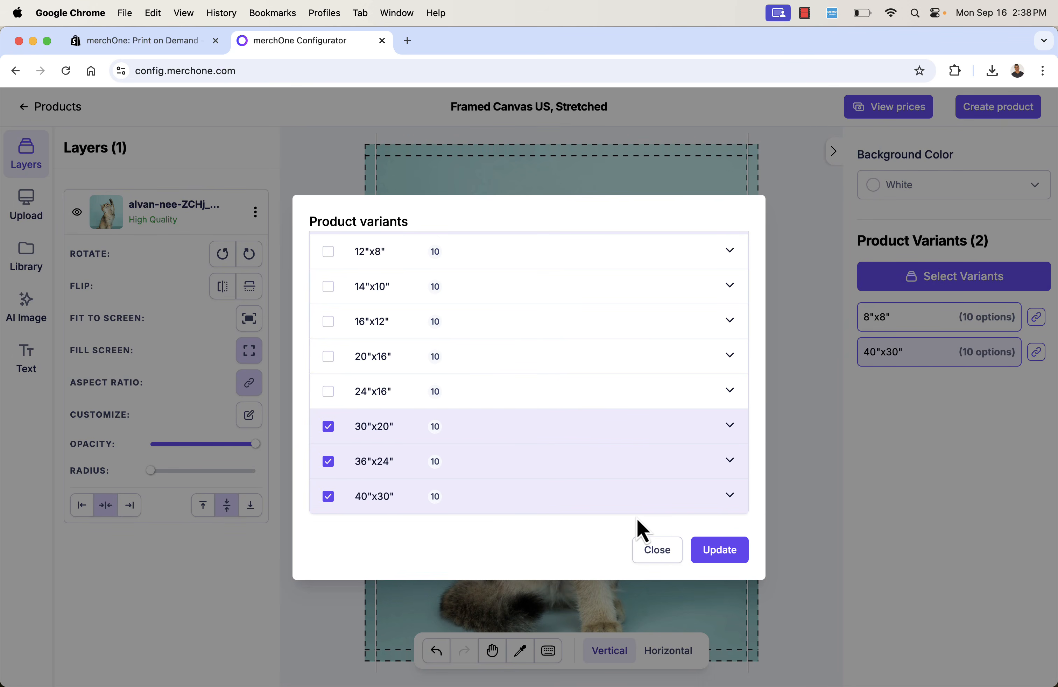
{"action": "left_click", "coordinate": [720, 551]}
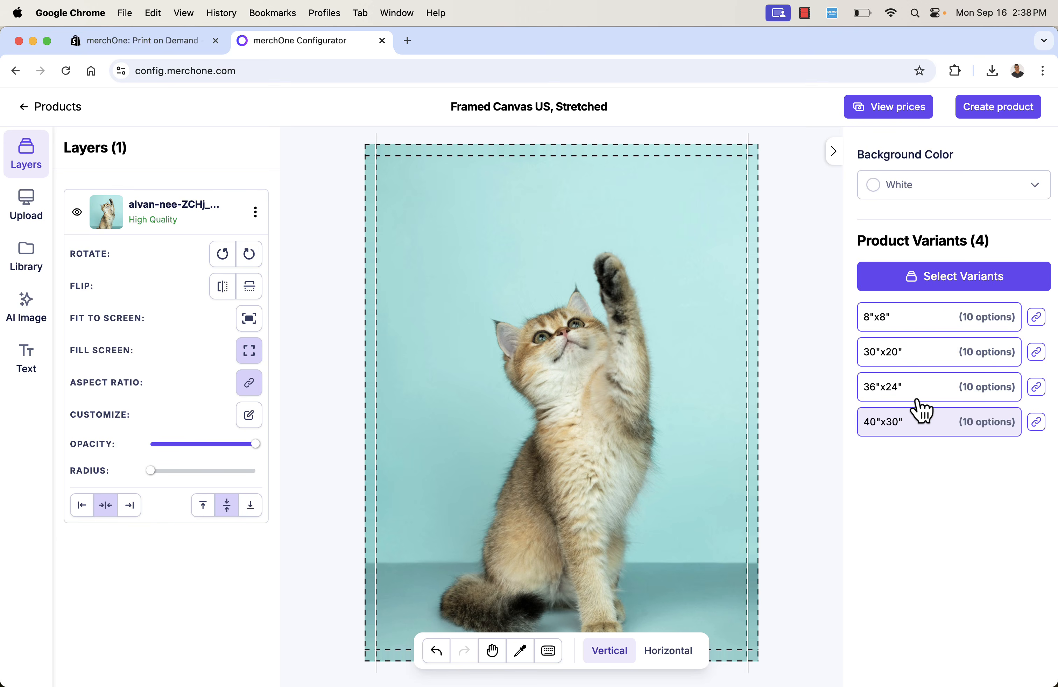
Preview the image on the 36"x24", 30"x20" and 8"x8" variants and remove the 8"x8" size from the product
{"action": "left_click", "coordinate": [918, 398]}
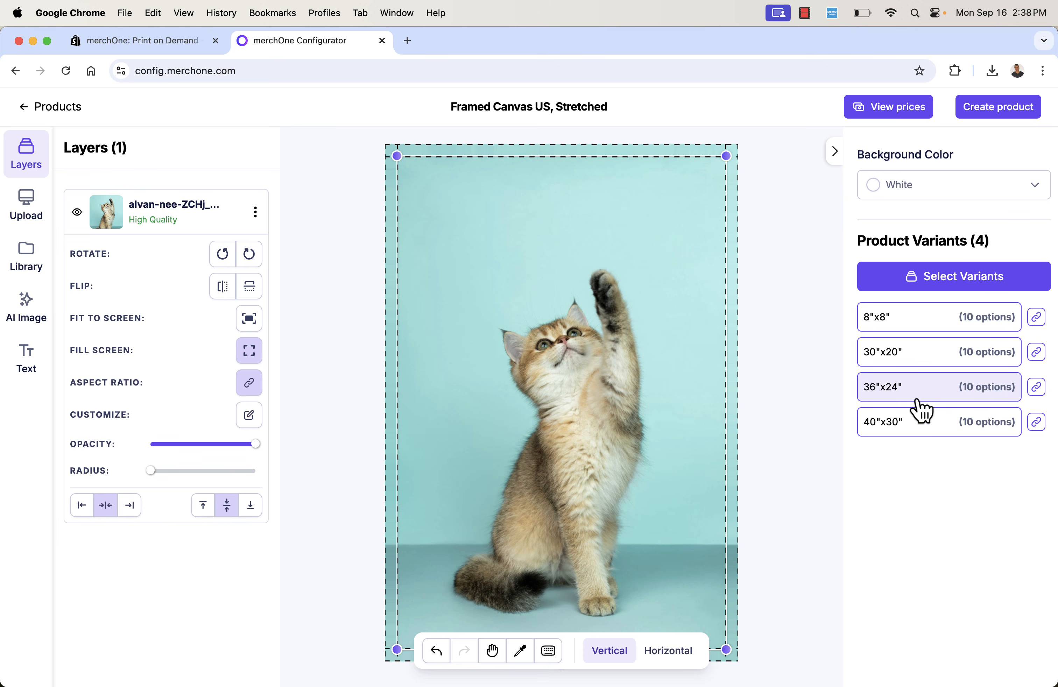
{"action": "left_click", "coordinate": [918, 367]}
{"action": "left_click", "coordinate": [917, 317]}
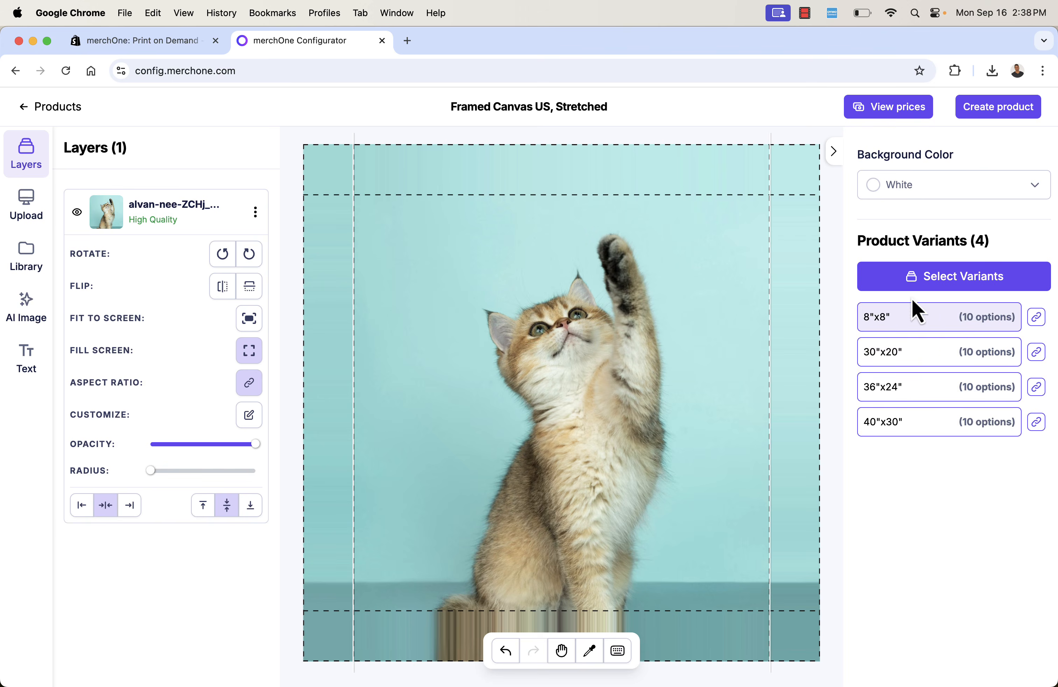
{"action": "left_click", "coordinate": [910, 278]}
{"action": "left_click", "coordinate": [328, 318]}
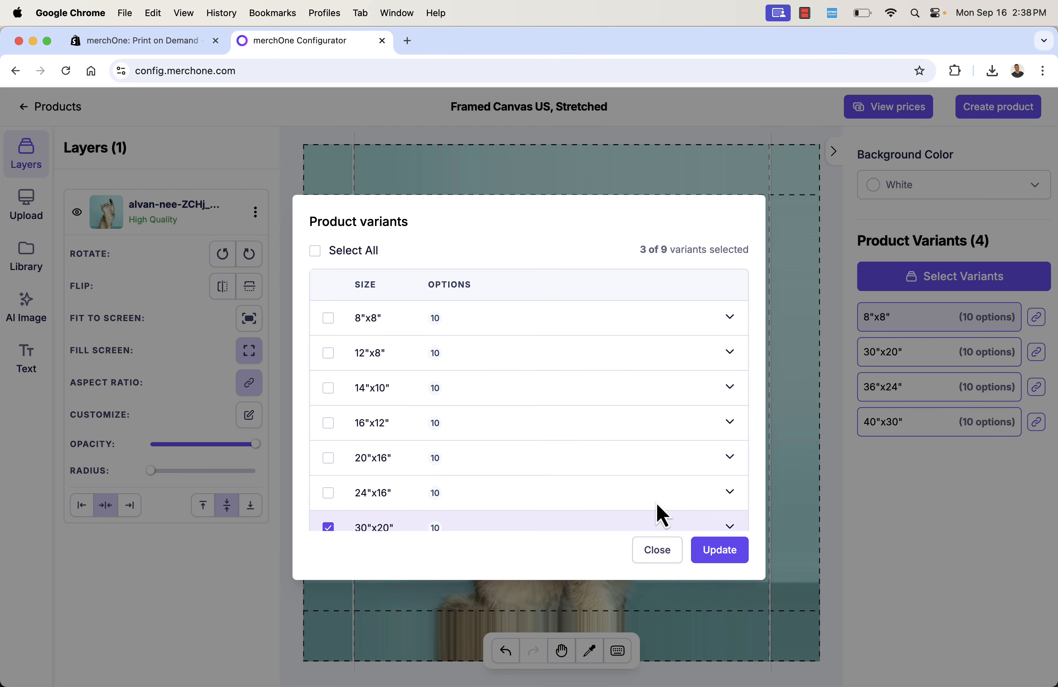
{"action": "left_click", "coordinate": [723, 553]}
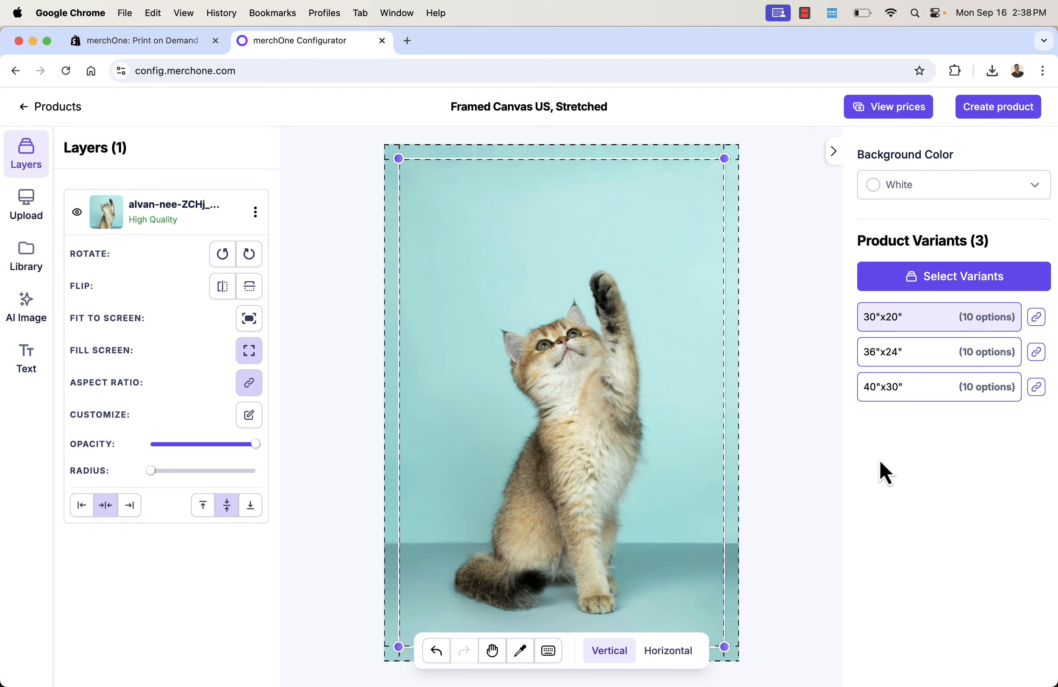
Review the 30"x20" frame options and deselect the Black Matt, Oak Flair, White and Walnut Flair frames without a hanger set
{"action": "left_click", "coordinate": [928, 280]}
{"action": "scroll", "coordinate": [580, 388], "scroll_direction": "down", "scroll_amount": 3}
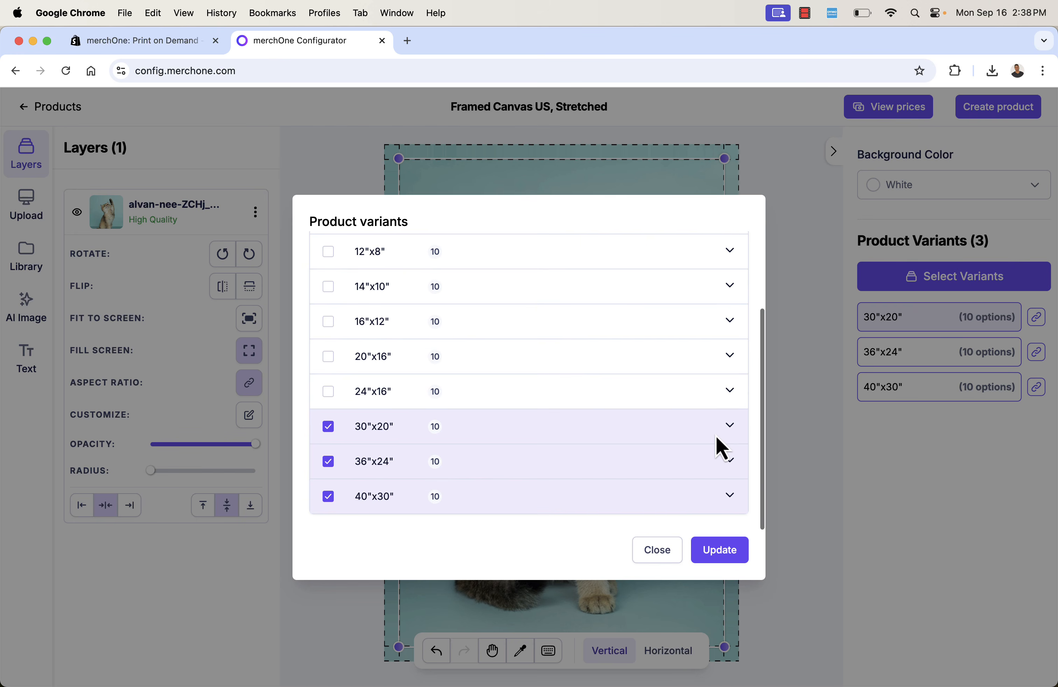
{"action": "left_click", "coordinate": [731, 426]}
{"action": "scroll", "coordinate": [581, 446], "scroll_direction": "down", "scroll_amount": 3}
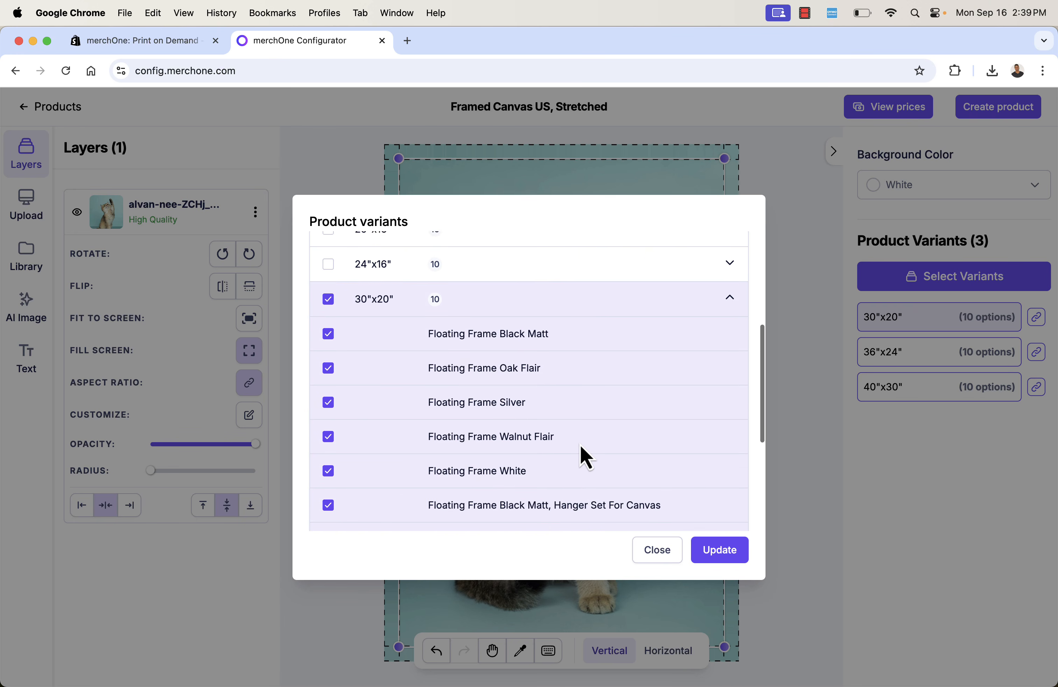
{"action": "scroll", "coordinate": [580, 446], "scroll_direction": "down", "scroll_amount": 1}
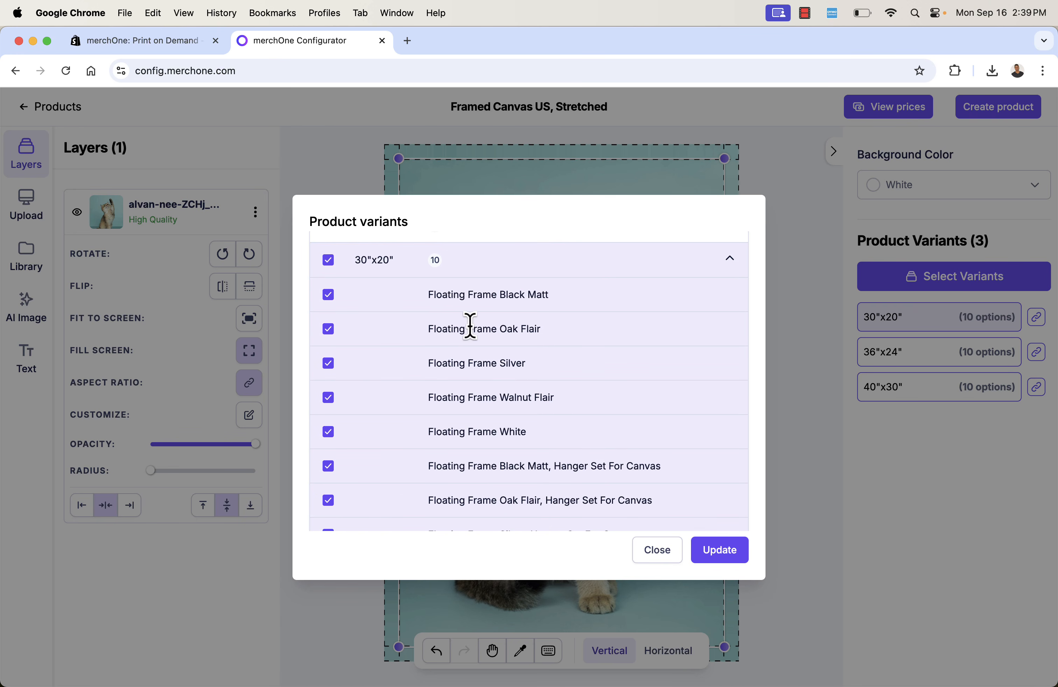
{"action": "scroll", "coordinate": [471, 329], "scroll_direction": "down", "scroll_amount": 1}
{"action": "scroll", "coordinate": [471, 329], "scroll_direction": "down", "scroll_amount": 1}
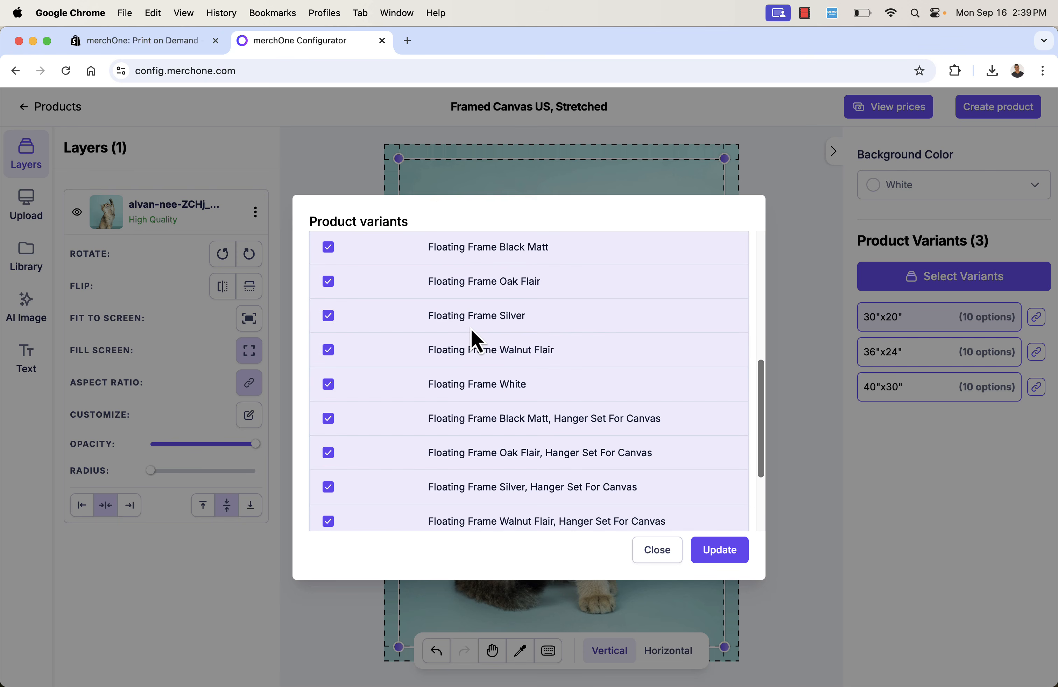
{"action": "scroll", "coordinate": [359, 268], "scroll_direction": "up", "scroll_amount": 1}
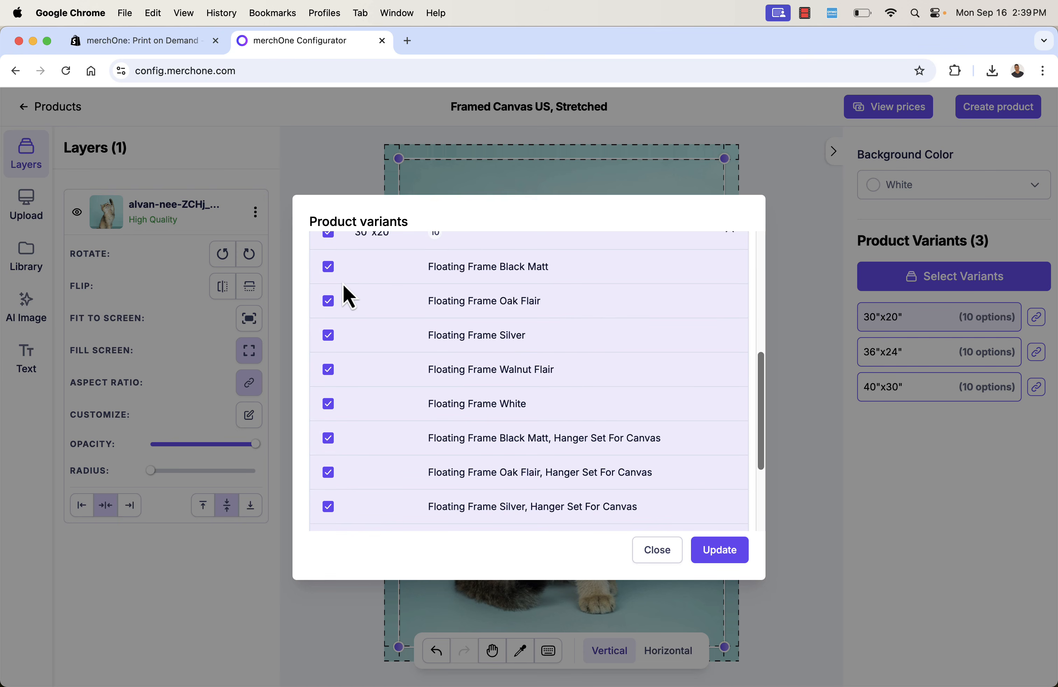
{"action": "left_click", "coordinate": [329, 275]}
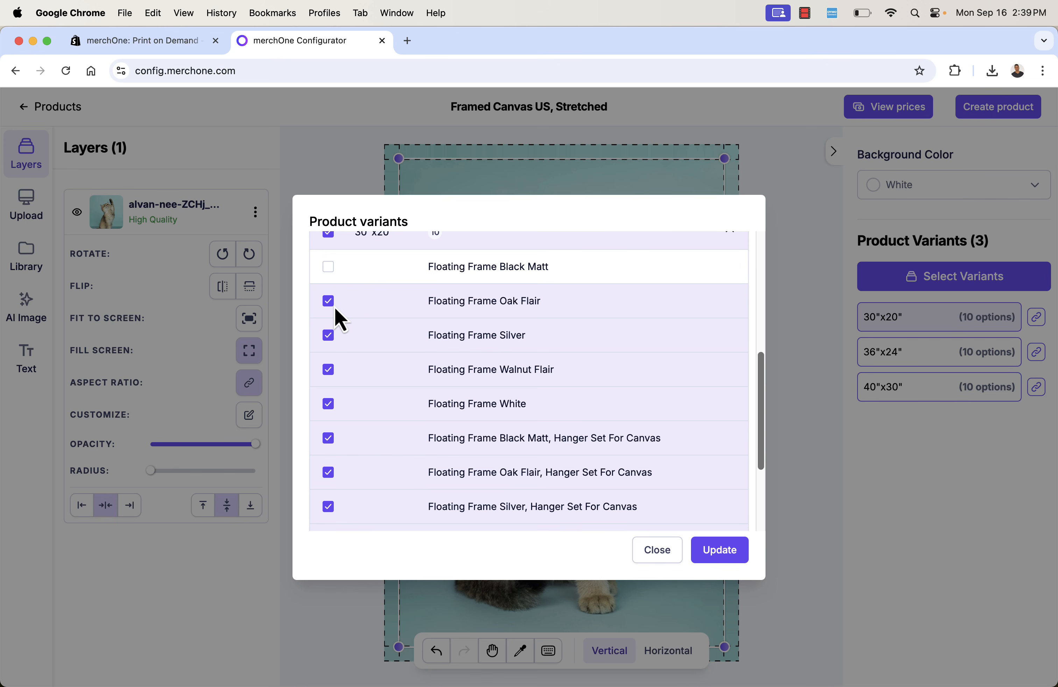
{"action": "left_click", "coordinate": [335, 308]}
{"action": "left_click", "coordinate": [329, 406]}
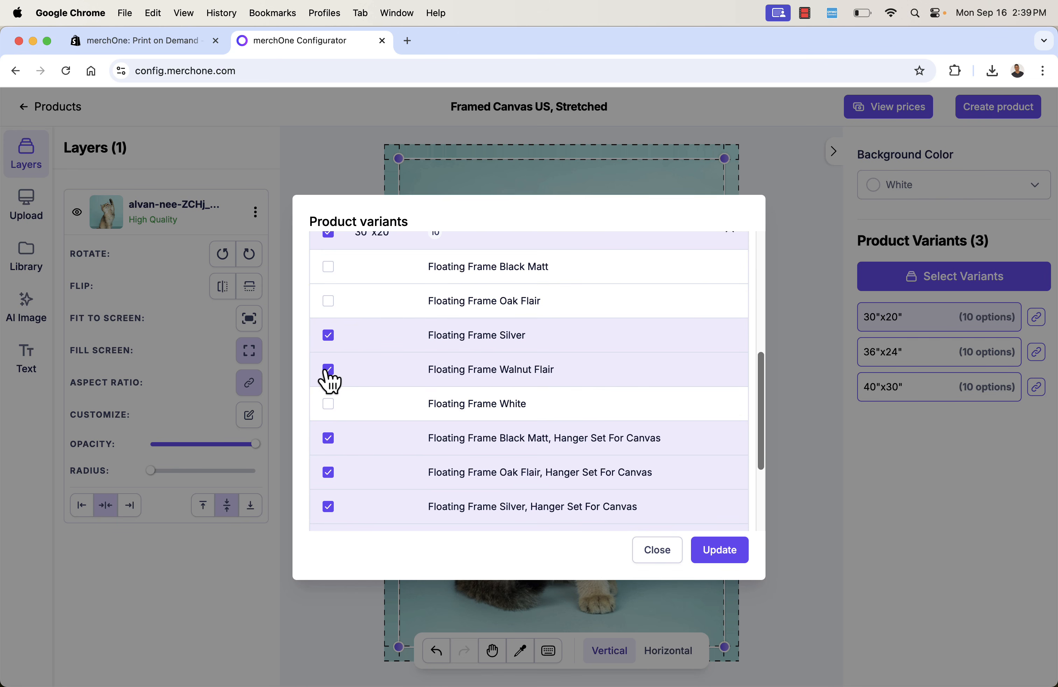
{"action": "left_click", "coordinate": [328, 371]}
Deselect all five hanger-set options of the 30"x20" size: Black Matt, Oak Flair, Silver, Walnut Flair and White
{"action": "left_click", "coordinate": [329, 439]}
{"action": "left_click", "coordinate": [329, 473]}
{"action": "left_click", "coordinate": [330, 507]}
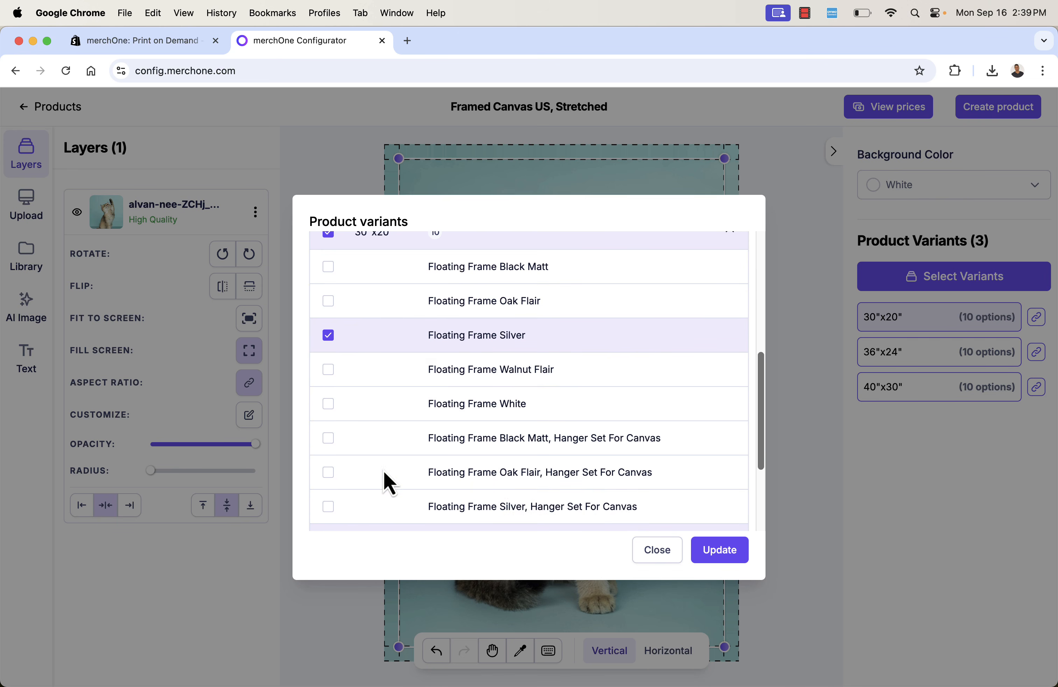
{"action": "scroll", "coordinate": [386, 471], "scroll_direction": "down", "scroll_amount": 3}
{"action": "left_click", "coordinate": [330, 414]}
{"action": "left_click", "coordinate": [331, 444]}
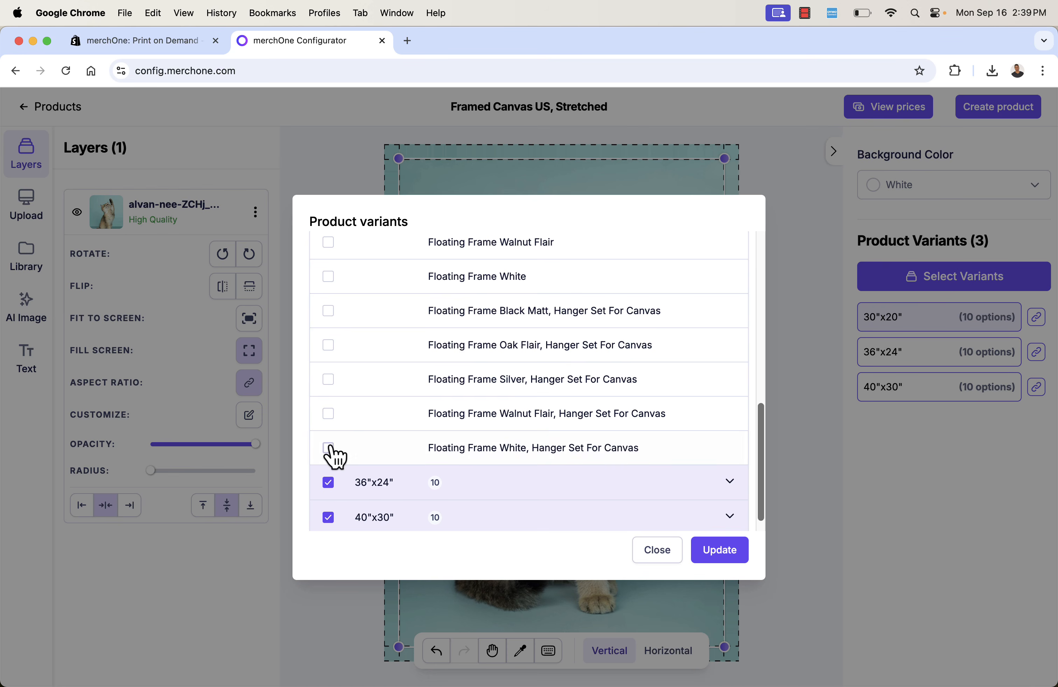
{"action": "scroll", "coordinate": [386, 427], "scroll_direction": "down", "scroll_amount": 1}
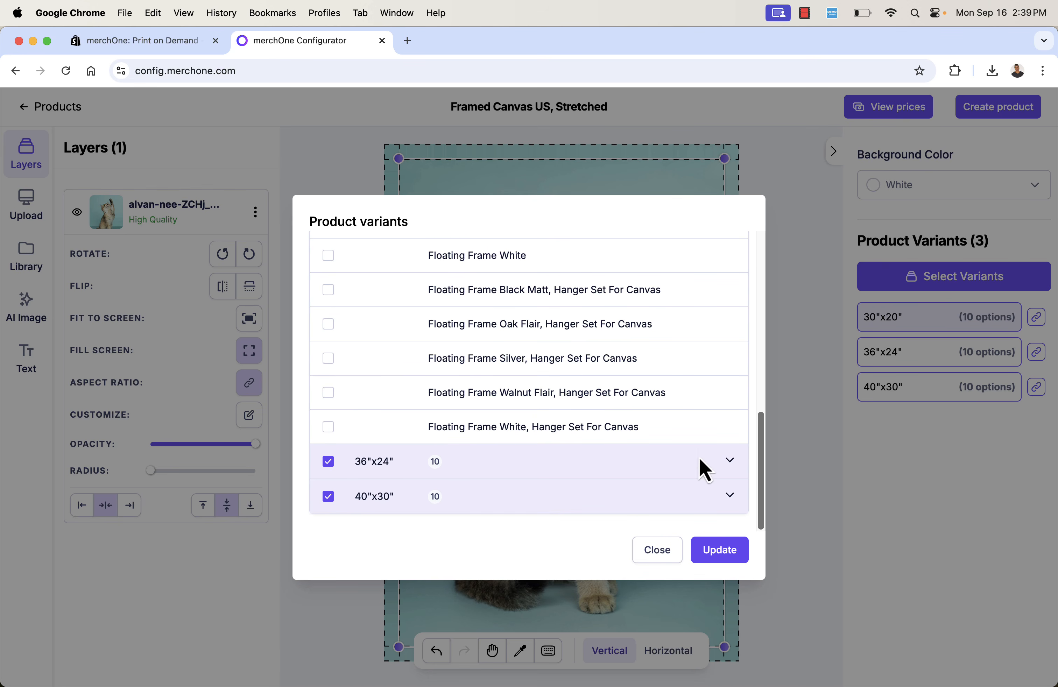
Deselect every 36"x24" frame option except Floating Frame Silver without a hanger set
{"action": "left_click", "coordinate": [730, 464]}
{"action": "left_click", "coordinate": [329, 312]}
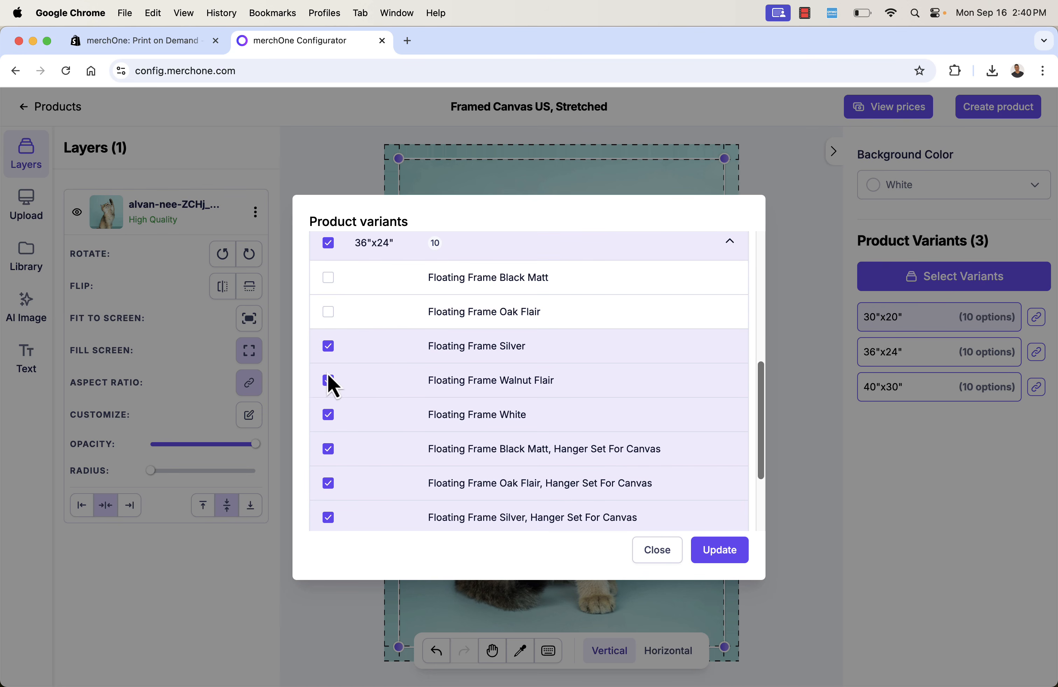
{"action": "left_click", "coordinate": [329, 380]}
{"action": "left_click", "coordinate": [329, 415]}
{"action": "left_click", "coordinate": [328, 448]}
{"action": "left_click", "coordinate": [328, 483]}
{"action": "left_click", "coordinate": [329, 517]}
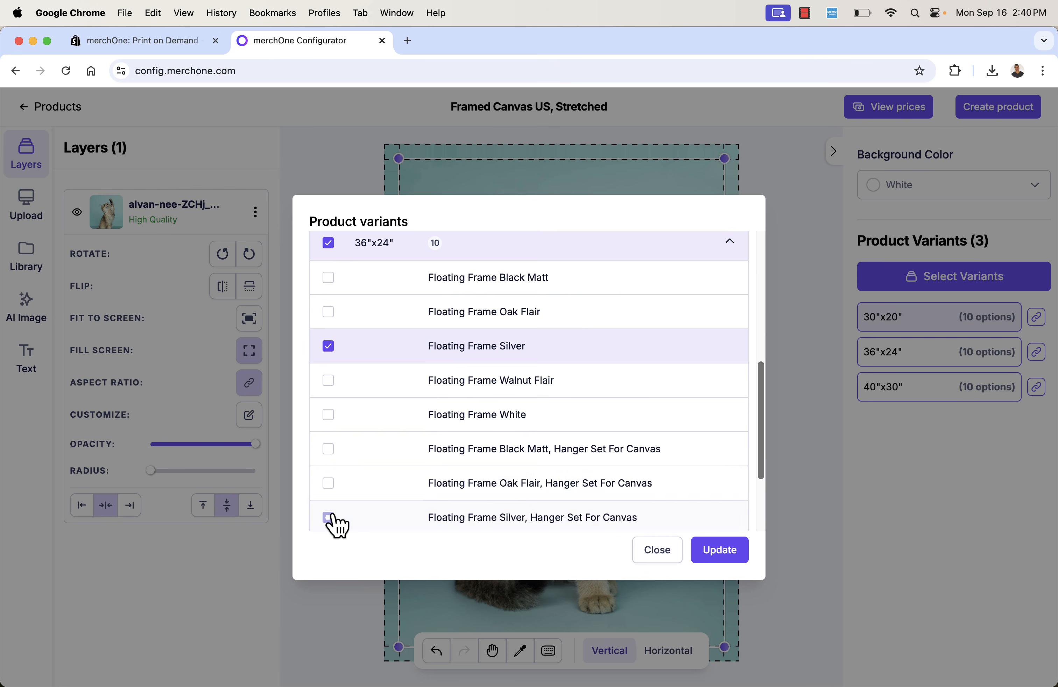
{"action": "scroll", "coordinate": [397, 482], "scroll_direction": "down", "scroll_amount": 5}
{"action": "left_click", "coordinate": [329, 428]}
{"action": "left_click", "coordinate": [330, 466]}
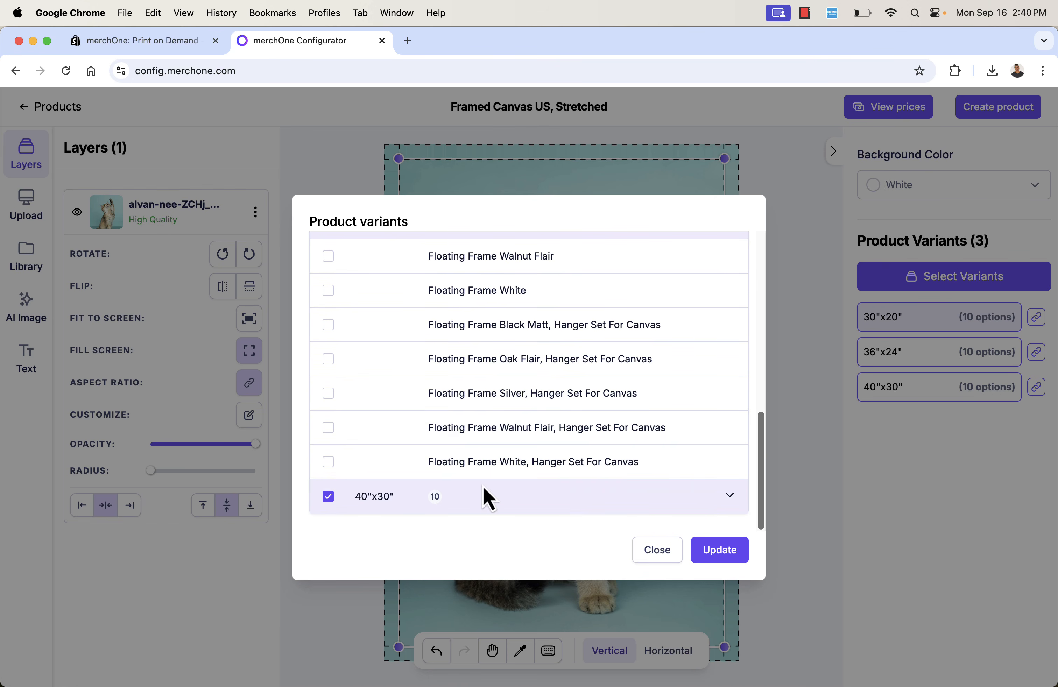
Deselect the Black Matt, Oak Flair, Walnut Flair and White frames without a hanger set for the 40"x30" size
{"action": "left_click", "coordinate": [728, 498]}
{"action": "scroll", "coordinate": [614, 471], "scroll_direction": "up", "scroll_amount": 2}
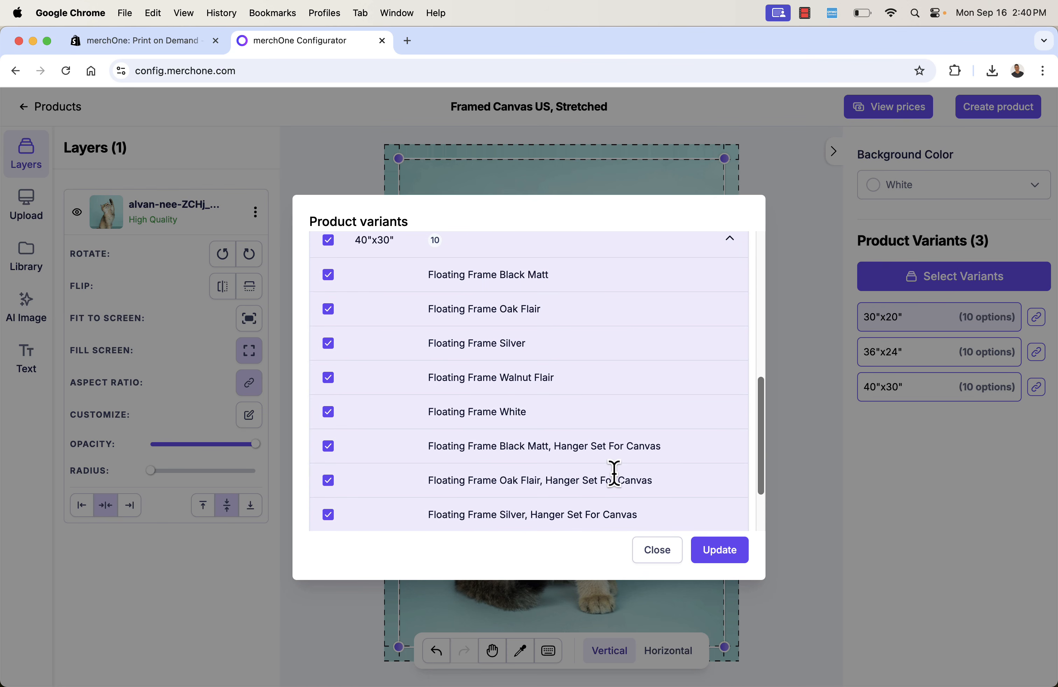
{"action": "left_click", "coordinate": [329, 277]}
{"action": "left_click", "coordinate": [332, 310]}
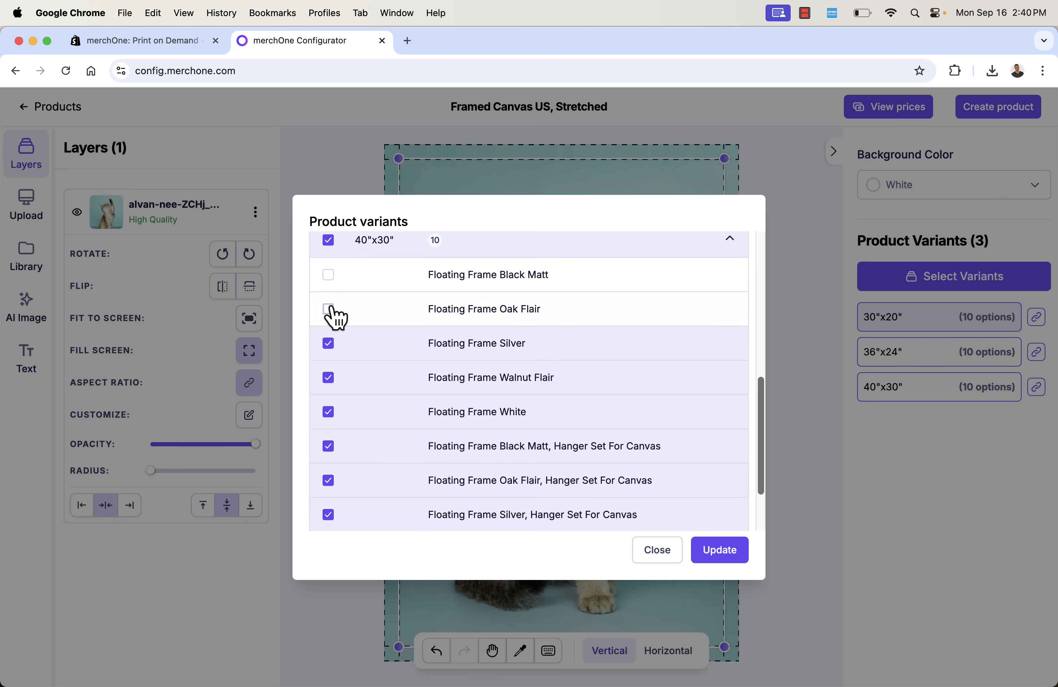
{"action": "left_click", "coordinate": [330, 382]}
{"action": "left_click", "coordinate": [331, 417]}
Deselect all five hanger-set options of the 40"x30" size and apply the variant selection to the product
{"action": "left_click", "coordinate": [329, 447]}
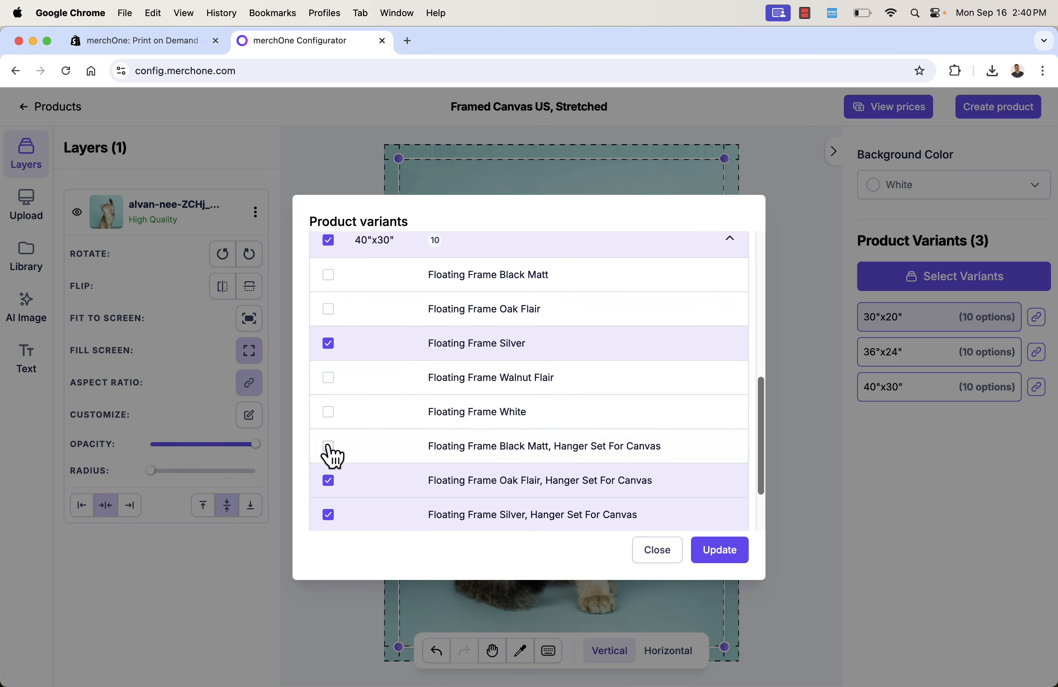
{"action": "left_click", "coordinate": [330, 482]}
{"action": "left_click", "coordinate": [330, 515]}
{"action": "scroll", "coordinate": [374, 498], "scroll_direction": "down", "scroll_amount": 2}
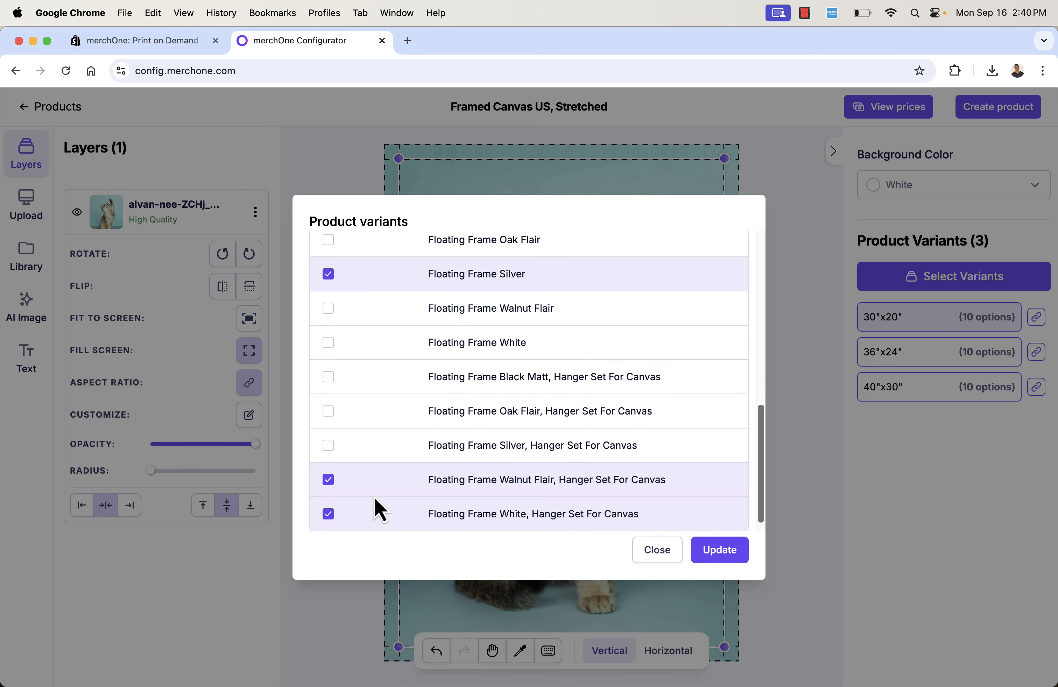
{"action": "left_click", "coordinate": [334, 486]}
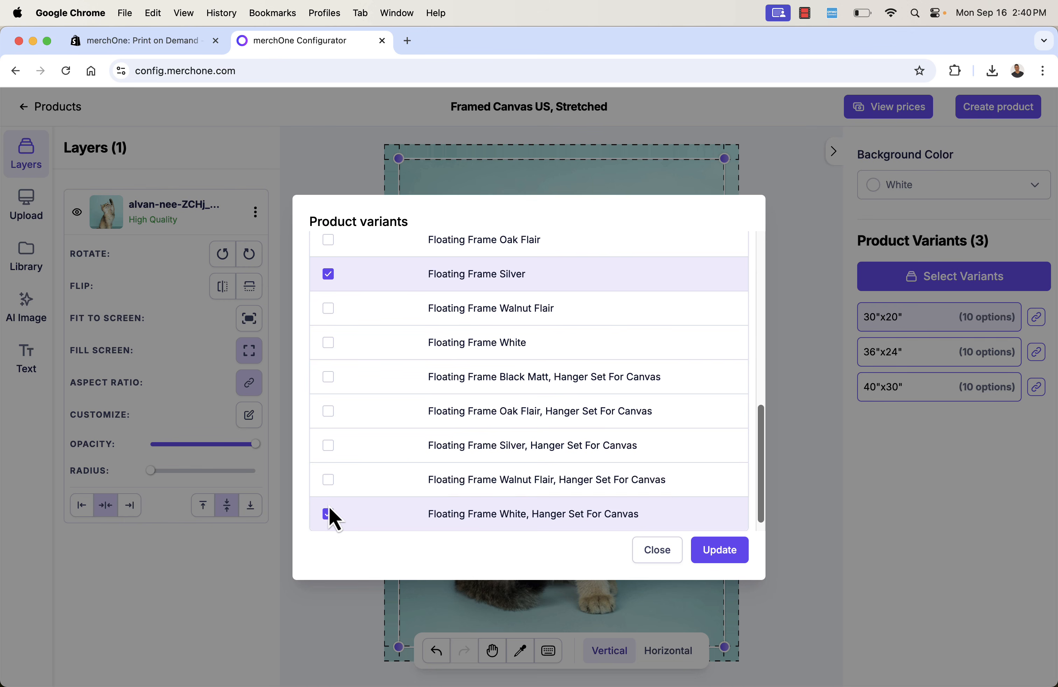
{"action": "left_click", "coordinate": [331, 516]}
{"action": "scroll", "coordinate": [373, 507], "scroll_direction": "down", "scroll_amount": 1}
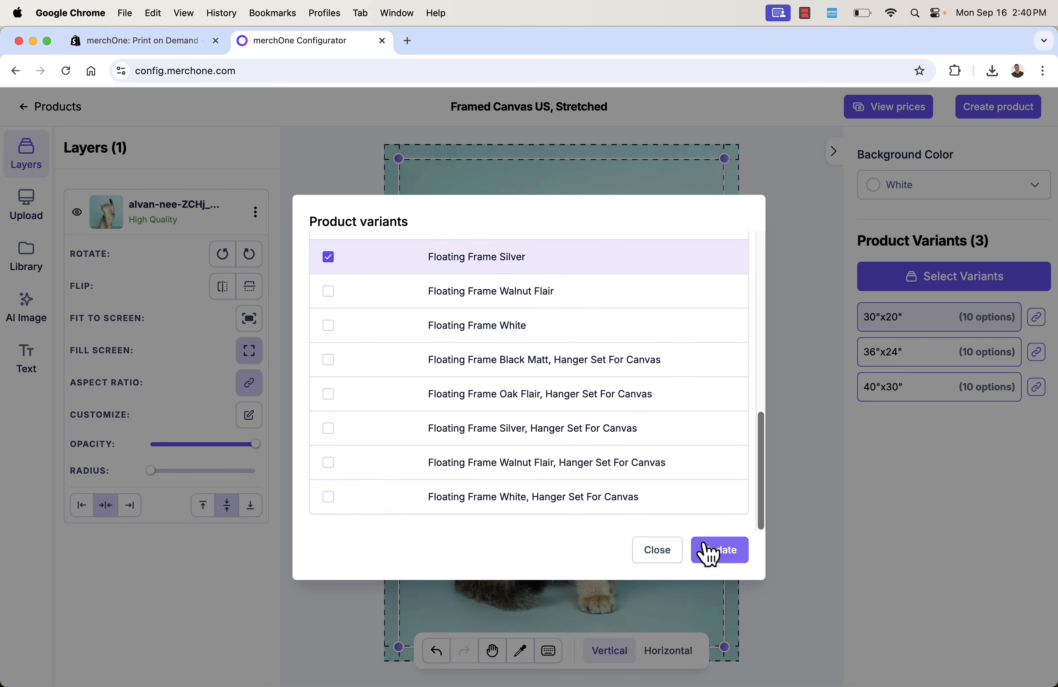
{"action": "left_click", "coordinate": [714, 550]}
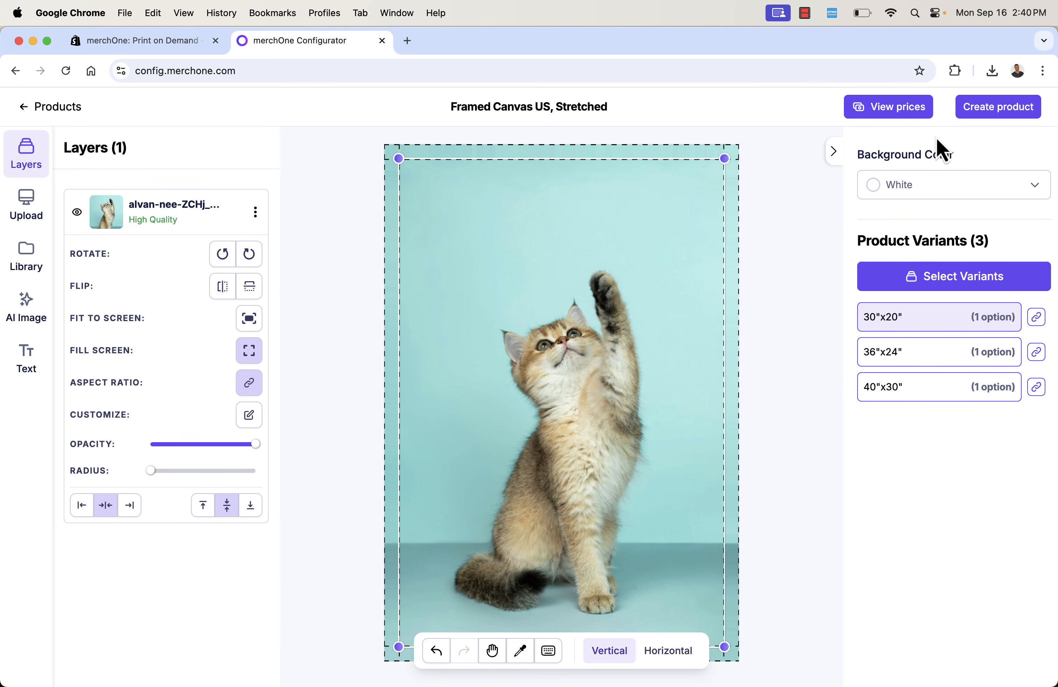
Review the product prices and shipping costs for USA & Puerto Rico, including the 40" x 30" price
{"action": "left_click", "coordinate": [904, 115]}
{"action": "scroll", "coordinate": [344, 465], "scroll_direction": "down", "scroll_amount": 5}
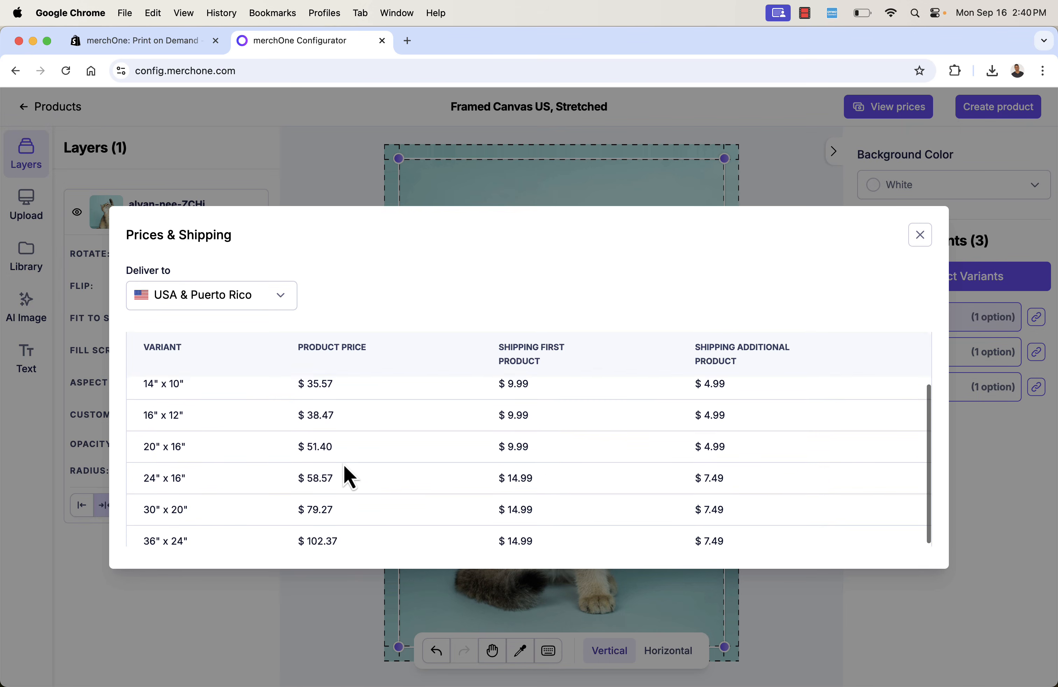
{"action": "left_click_drag", "start_coordinate": [346, 522], "coordinate": [298, 521]}
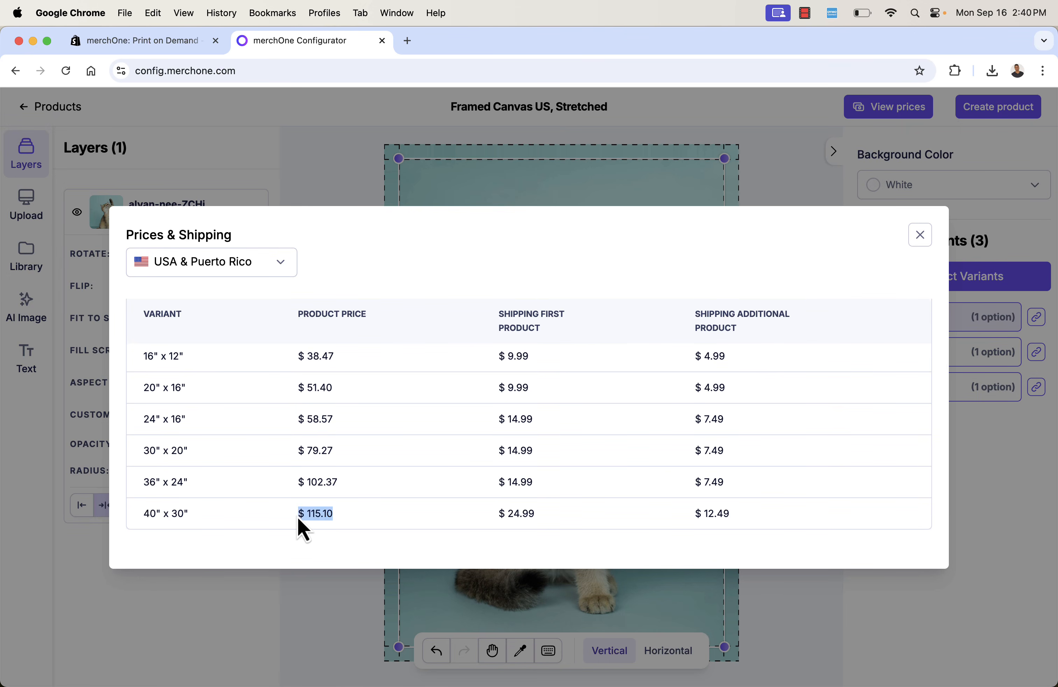
{"action": "left_click", "coordinate": [298, 519]}
{"action": "left_click_drag", "start_coordinate": [298, 513], "coordinate": [349, 521]}
{"action": "left_click", "coordinate": [350, 521]}
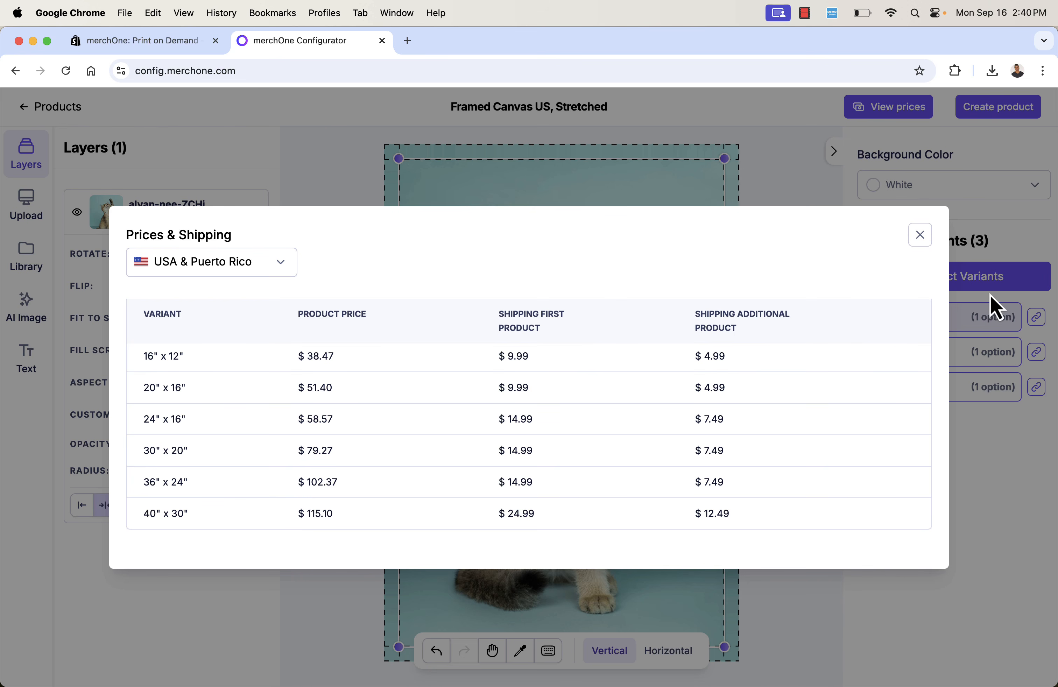
{"action": "left_click", "coordinate": [920, 235]}
Create the product from the finished design and title it "Blue Cat Paw Framed Canvas Print"
{"action": "left_click", "coordinate": [1003, 115]}
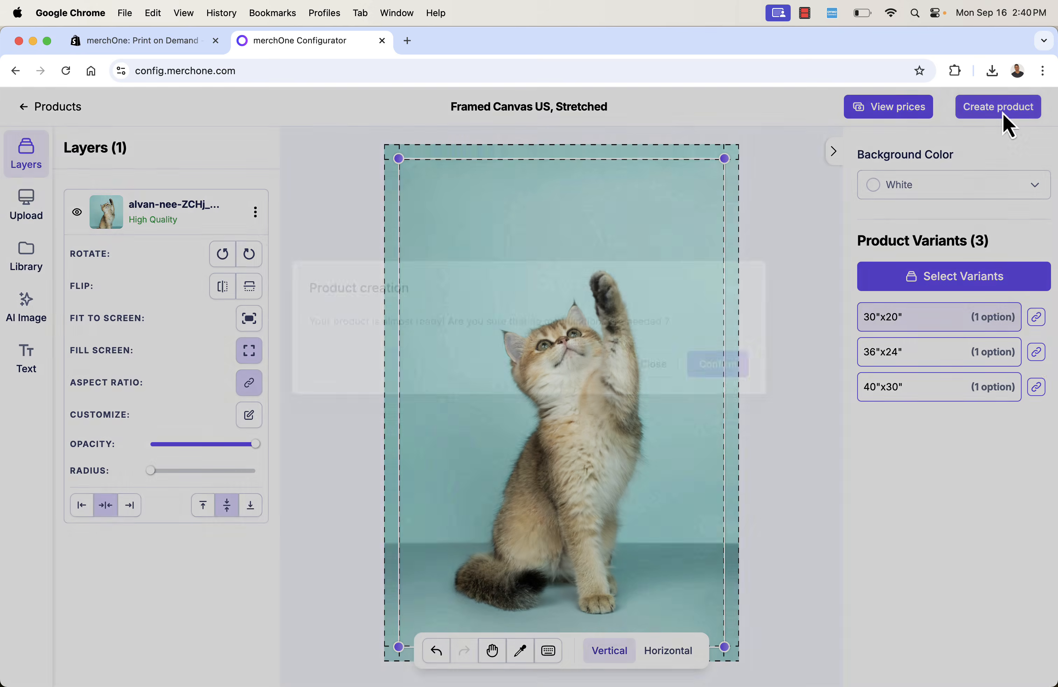
{"action": "left_click", "coordinate": [738, 417]}
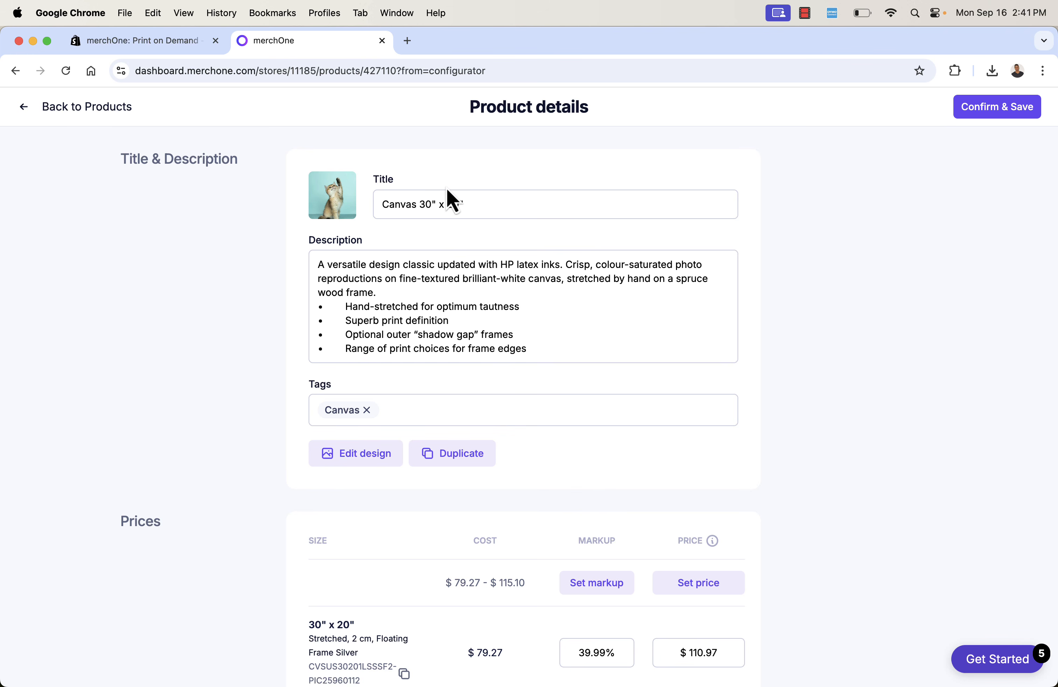
{"action": "double_click", "coordinate": [441, 205]}
{"action": "triple_click", "coordinate": [418, 204]}
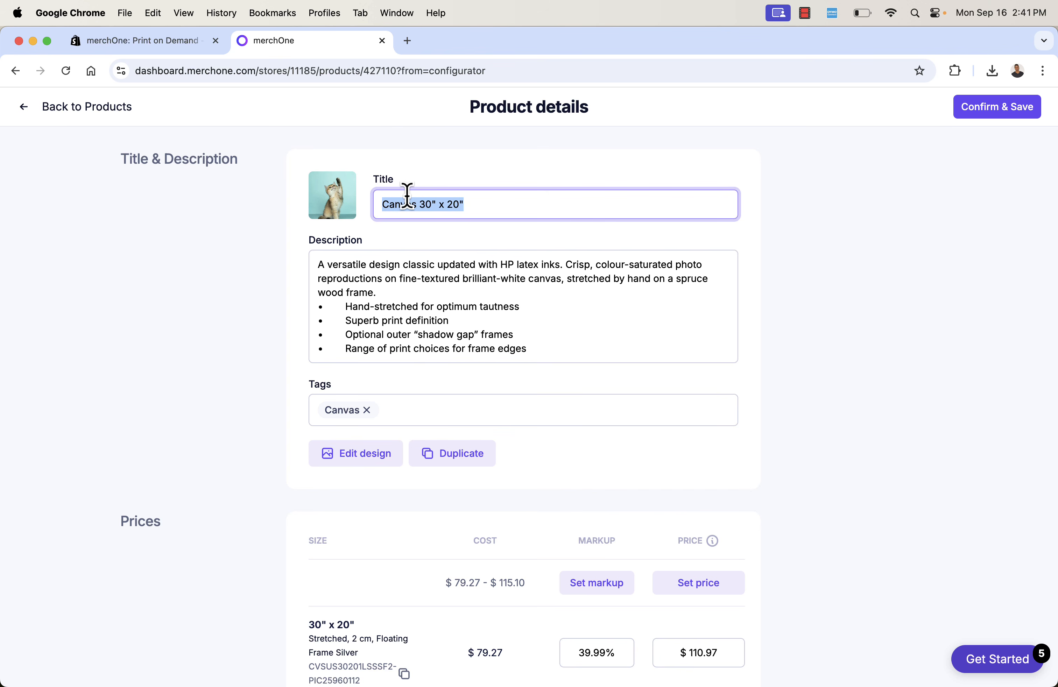
{"action": "type", "text": "Blue C"}
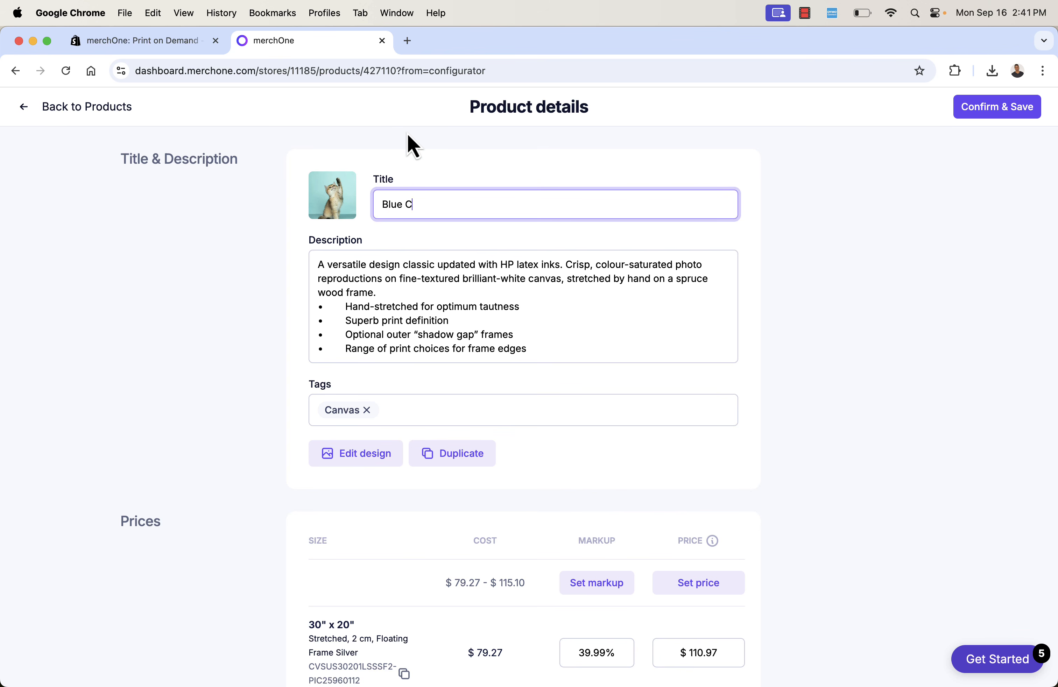
{"action": "type", "text": "at Paw PrCanvas Print"}
{"action": "left_click", "coordinate": [445, 204]}
{"action": "type", "text": "Pr"}
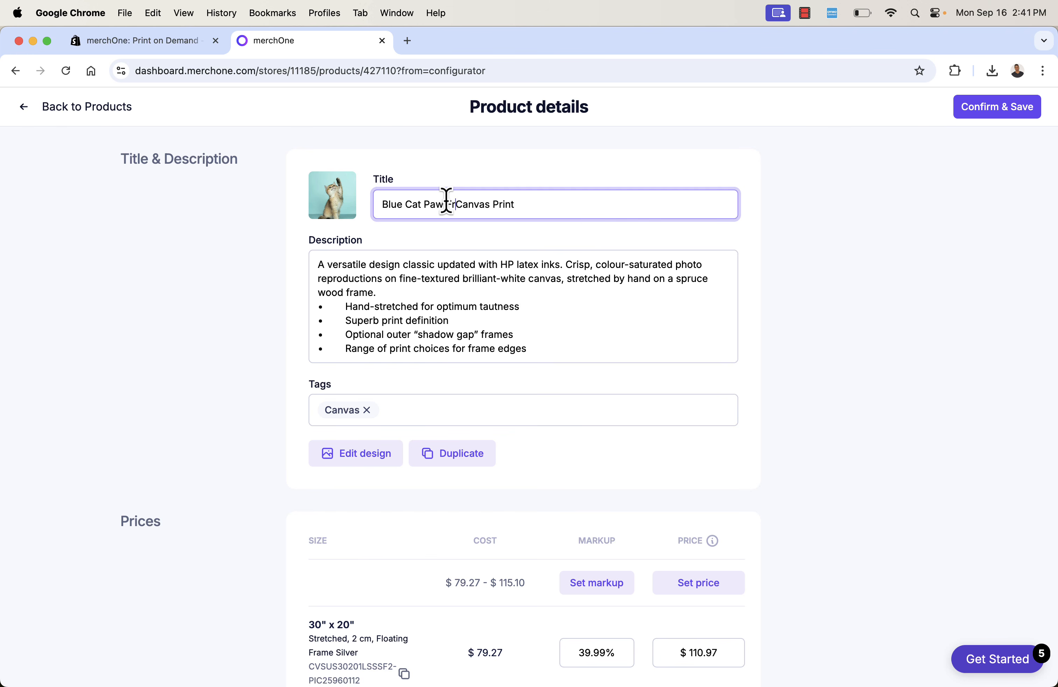
{"action": "type", "text": "amed"}
{"action": "left_click", "coordinate": [276, 307]}
Set the selling prices to $199 for 30" x 20", $249 for 36" x 24" and $299 for 40" x 30"
{"action": "scroll", "coordinate": [276, 308], "scroll_direction": "down", "scroll_amount": 3}
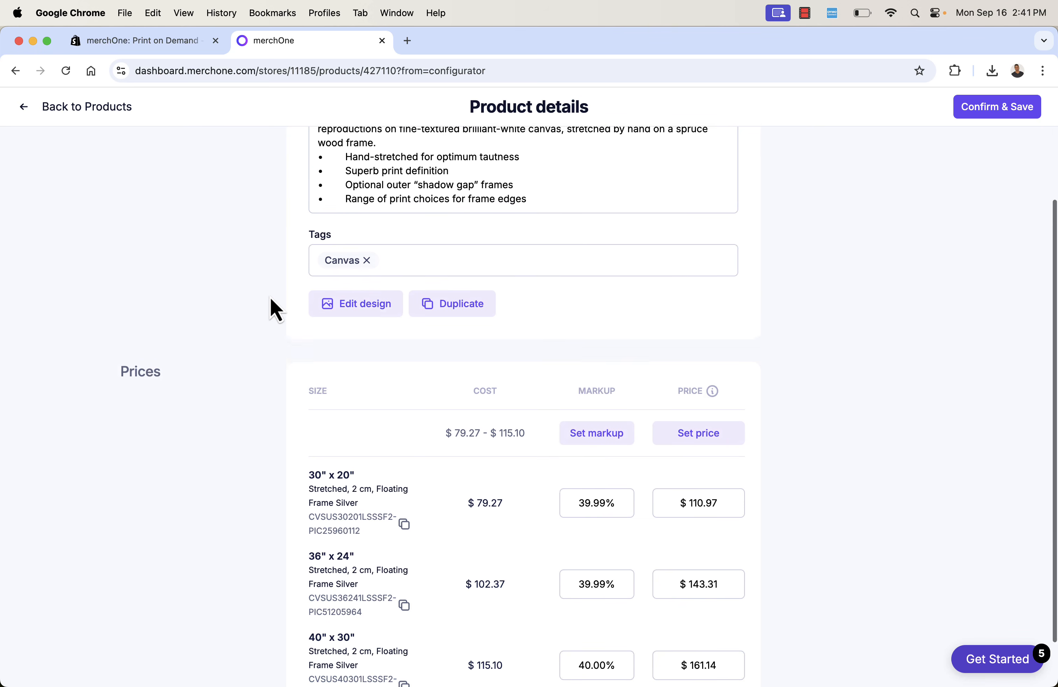
{"action": "scroll", "coordinate": [270, 299], "scroll_direction": "down", "scroll_amount": 1}
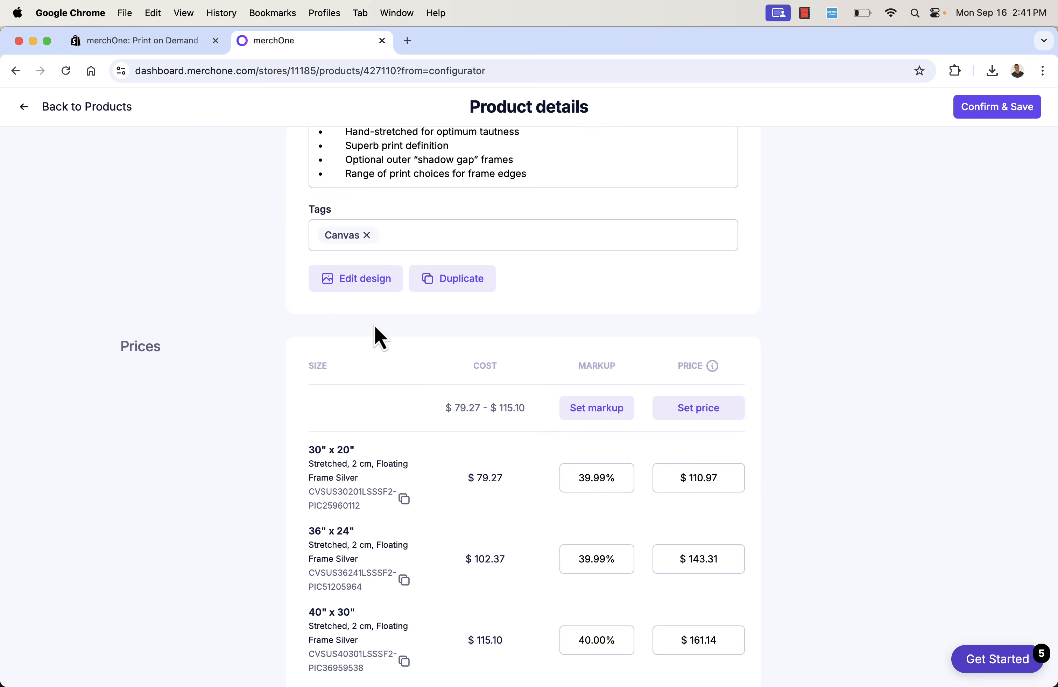
{"action": "scroll", "coordinate": [374, 327], "scroll_direction": "down", "scroll_amount": 1}
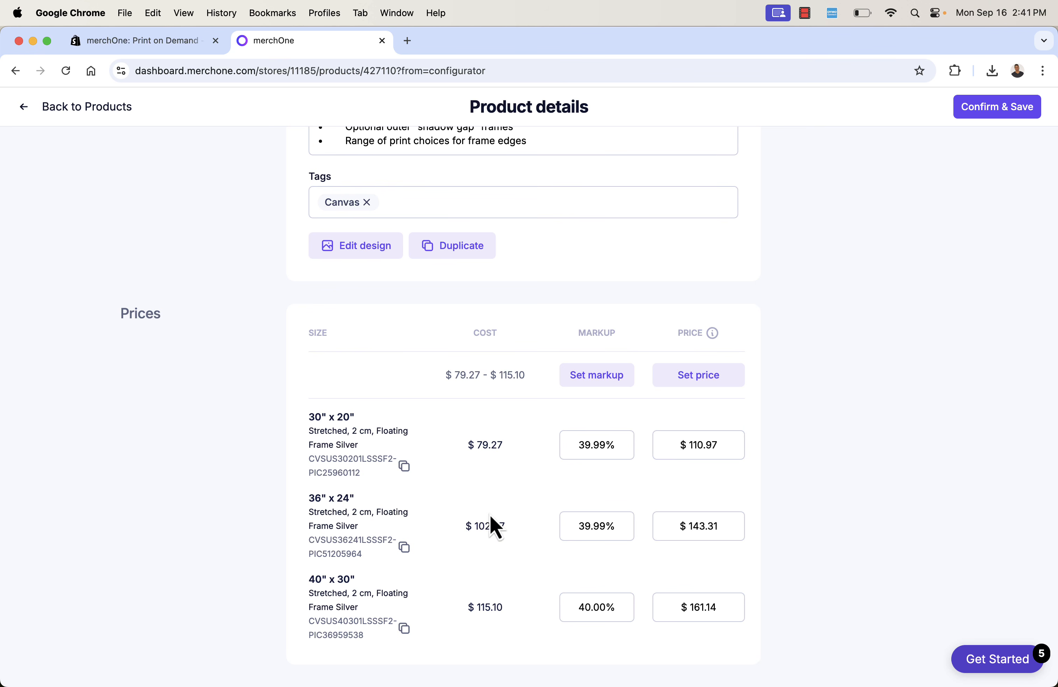
{"action": "left_click", "coordinate": [709, 442]}
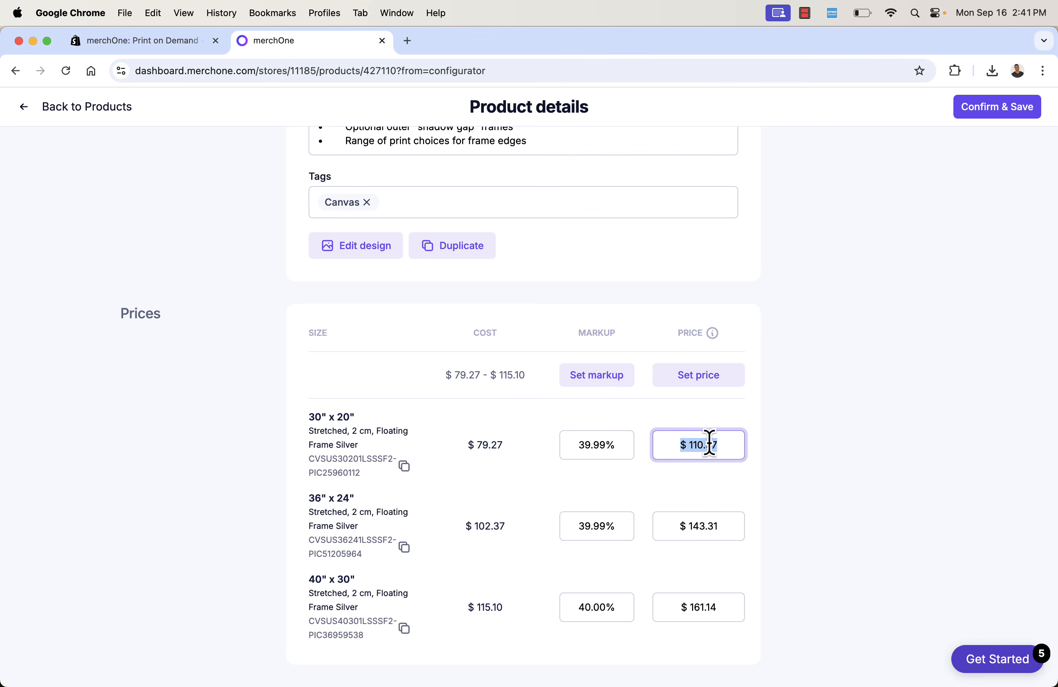
{"action": "type", "text": "199"}
{"action": "key", "text": "Tab"}
{"action": "key", "text": "Tab"}
{"action": "type", "text": "24"}
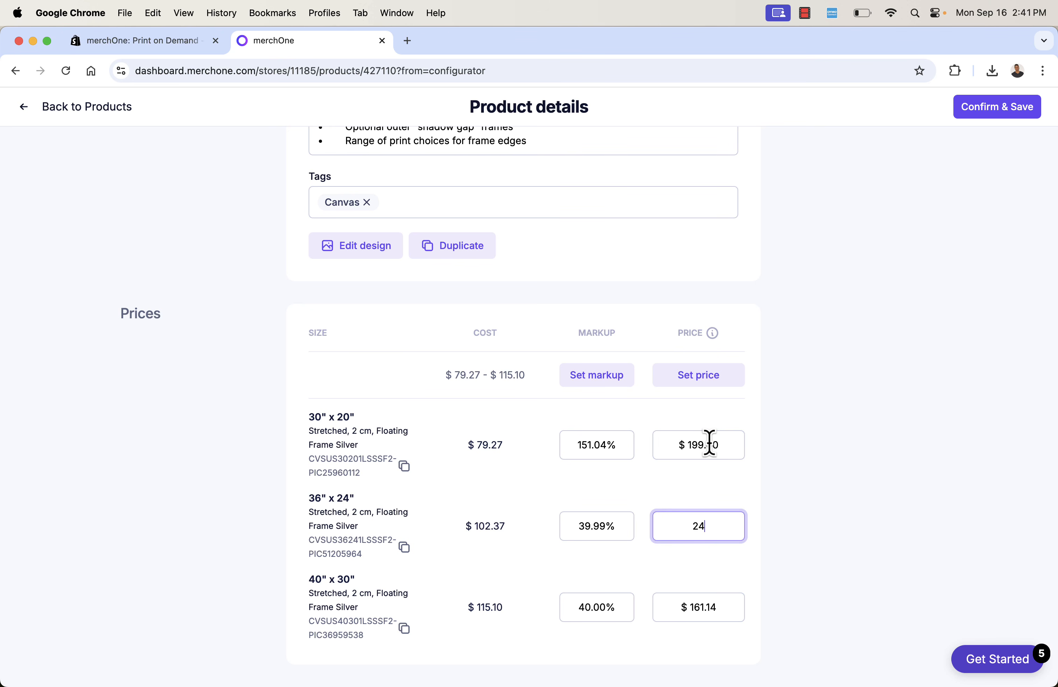
{"action": "type", "text": "9"}
{"action": "key", "text": "Tab"}
{"action": "key", "text": "Tab"}
{"action": "type", "text": "299"}
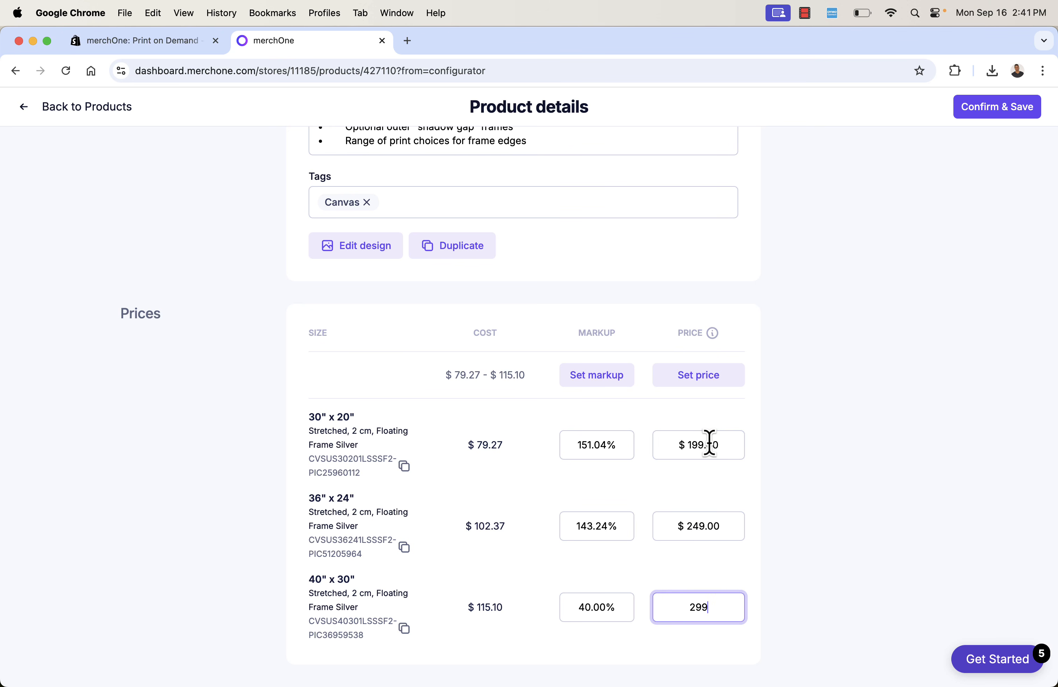
{"action": "left_click", "coordinate": [846, 419]}
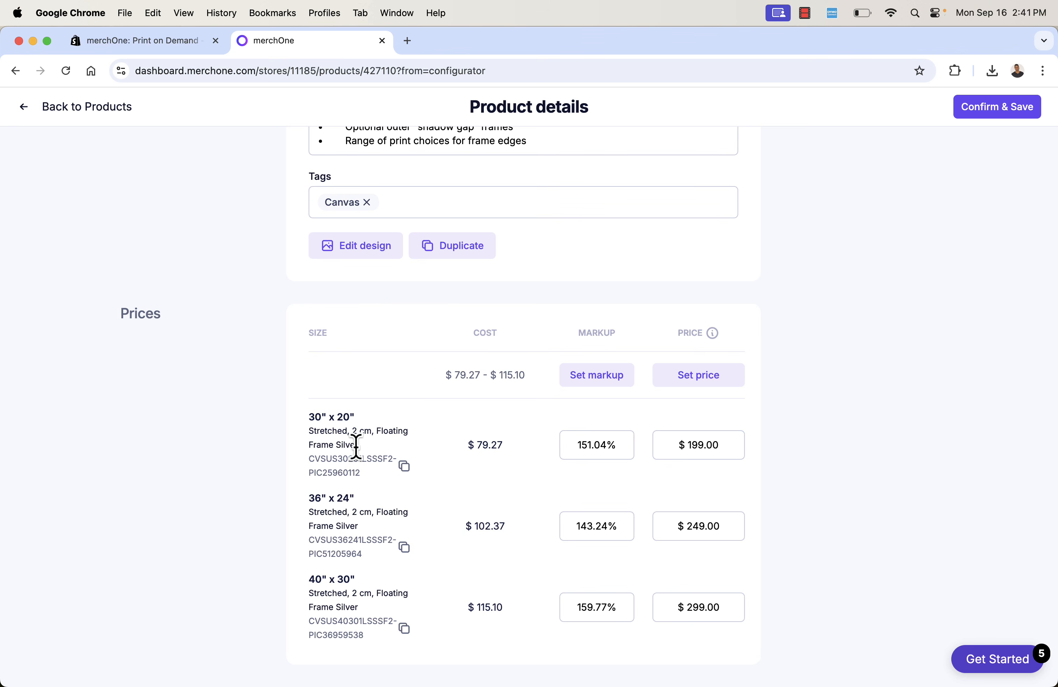
Add "ADD SOMETHING EXAMPLE" as a separate first paragraph above the existing product description
{"action": "scroll", "coordinate": [366, 448], "scroll_direction": "up", "scroll_amount": 5}
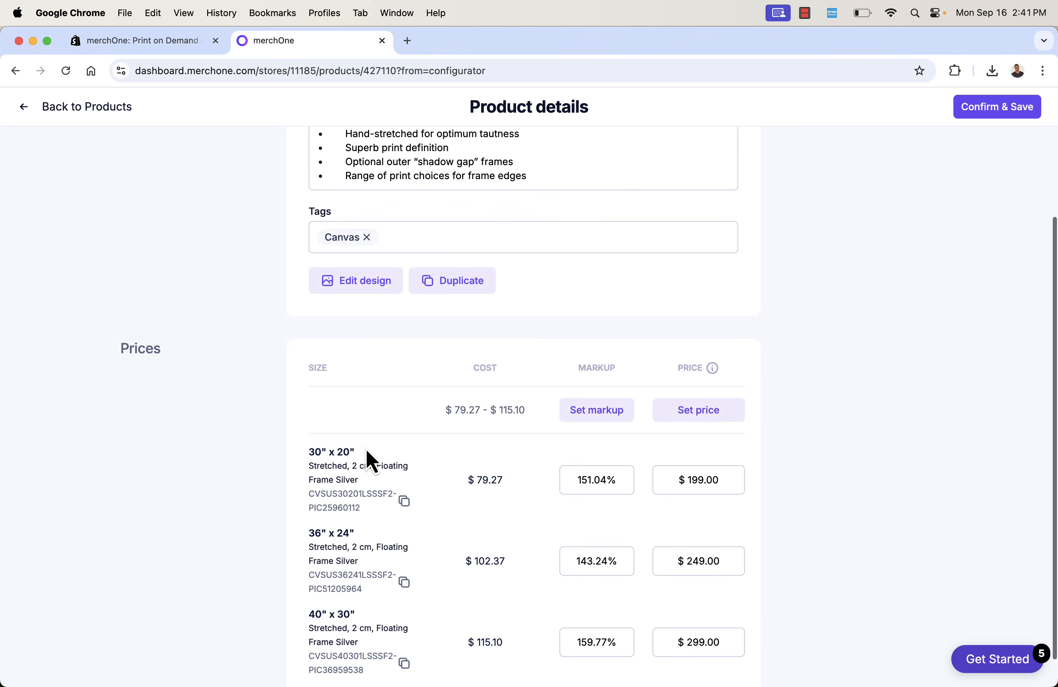
{"action": "left_click", "coordinate": [319, 264]}
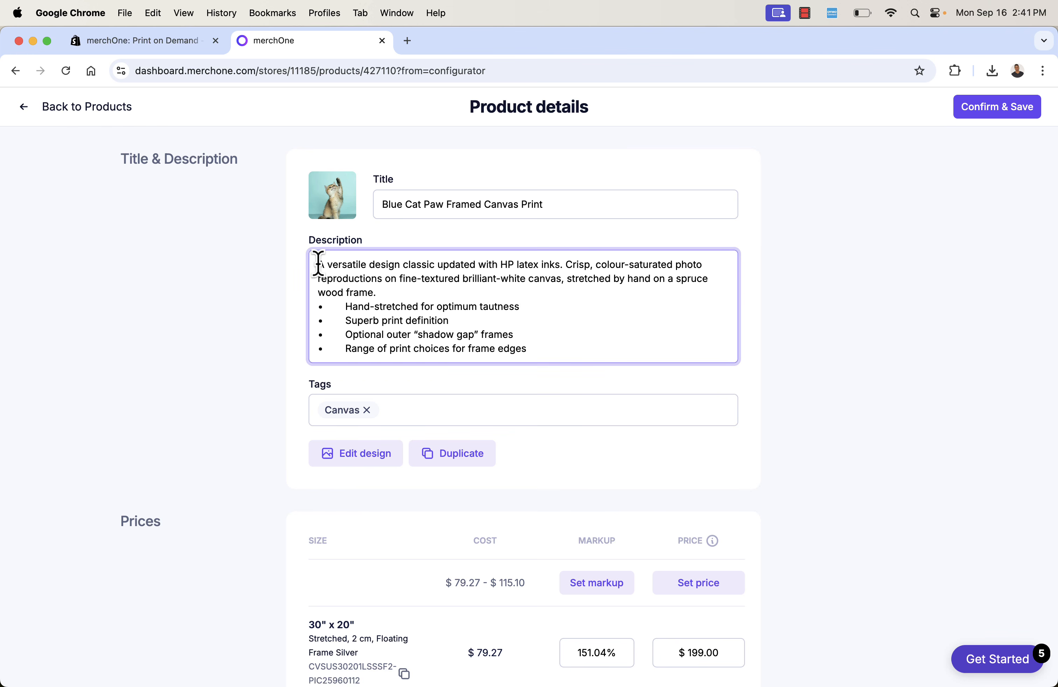
{"action": "key", "text": "Return"}
{"action": "key", "text": "Return"}
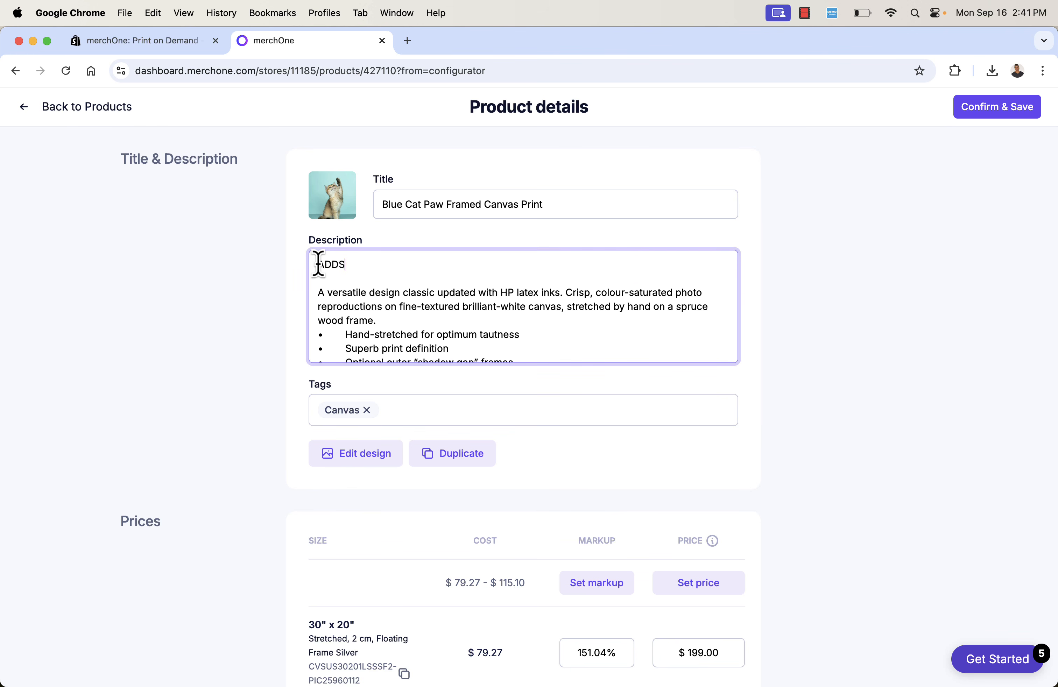
{"action": "type", "text": "ADD SOMETHING EX"}
{"action": "type", "text": "AMPLE"}
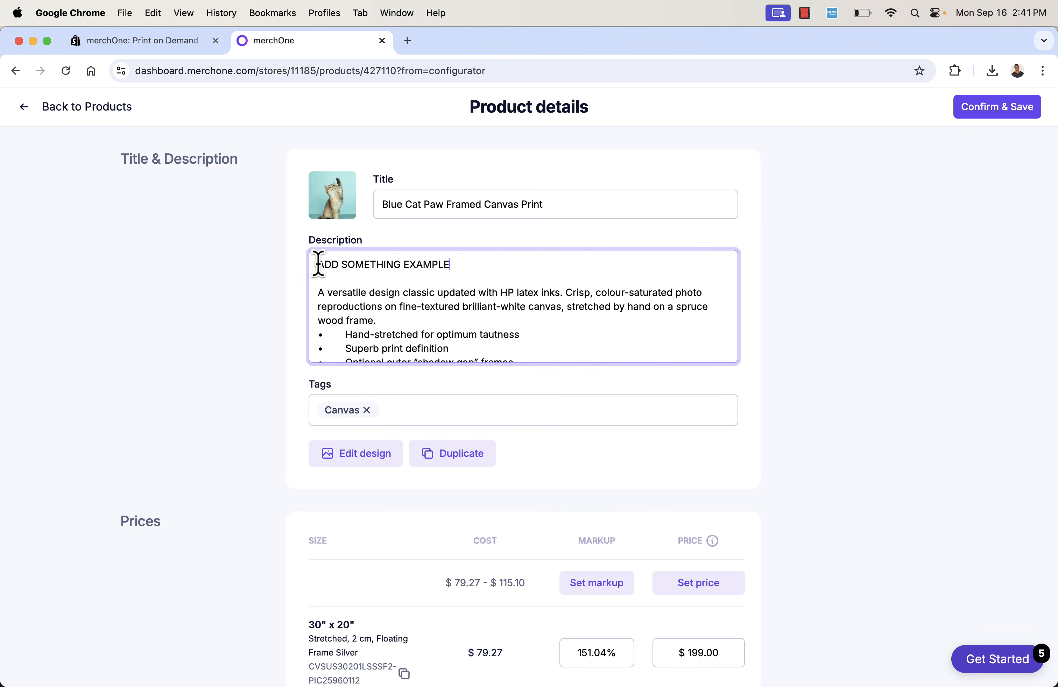
Check the product details once more, then save and publish the product to the store
{"action": "scroll", "coordinate": [736, 433], "scroll_direction": "down", "scroll_amount": 2}
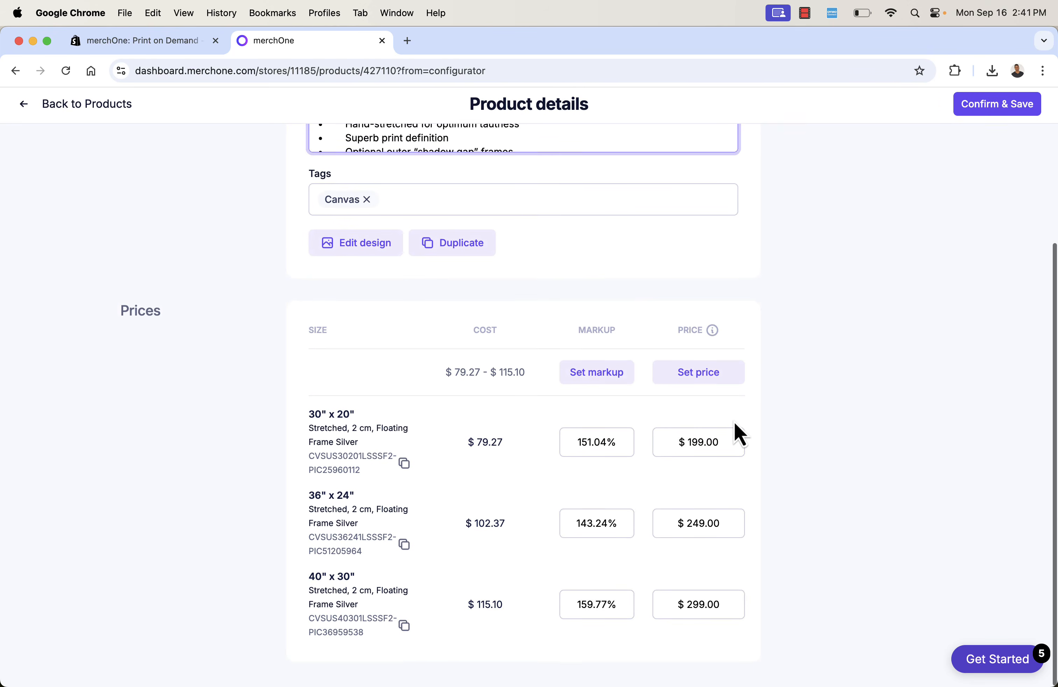
{"action": "scroll", "coordinate": [738, 432], "scroll_direction": "up", "scroll_amount": 5}
{"action": "left_click", "coordinate": [796, 403]}
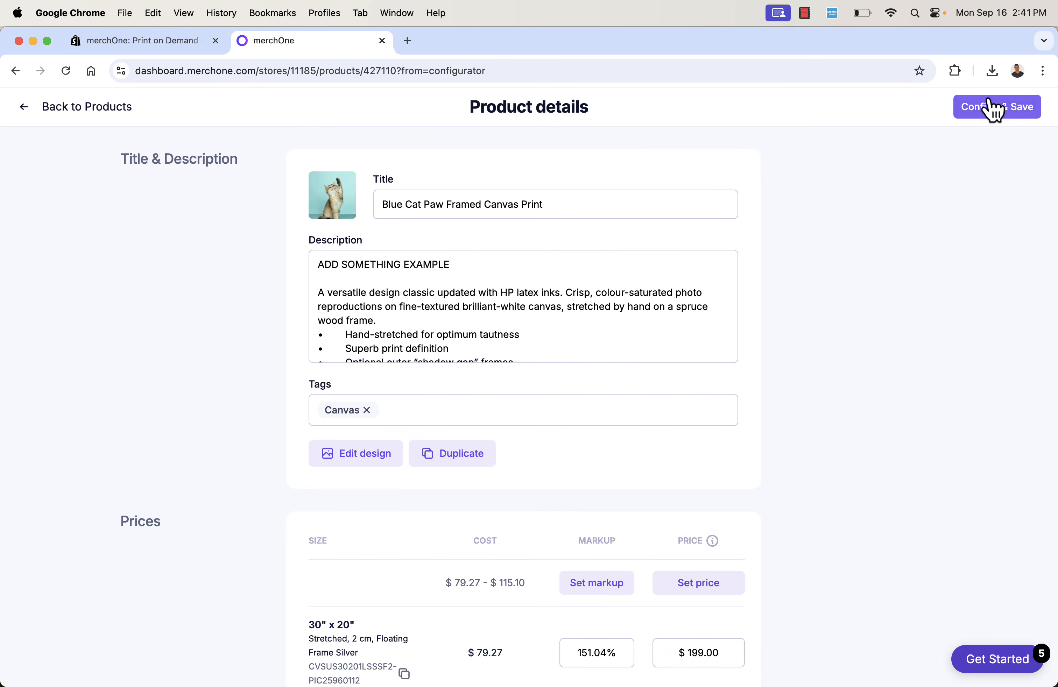
{"action": "left_click", "coordinate": [988, 115]}
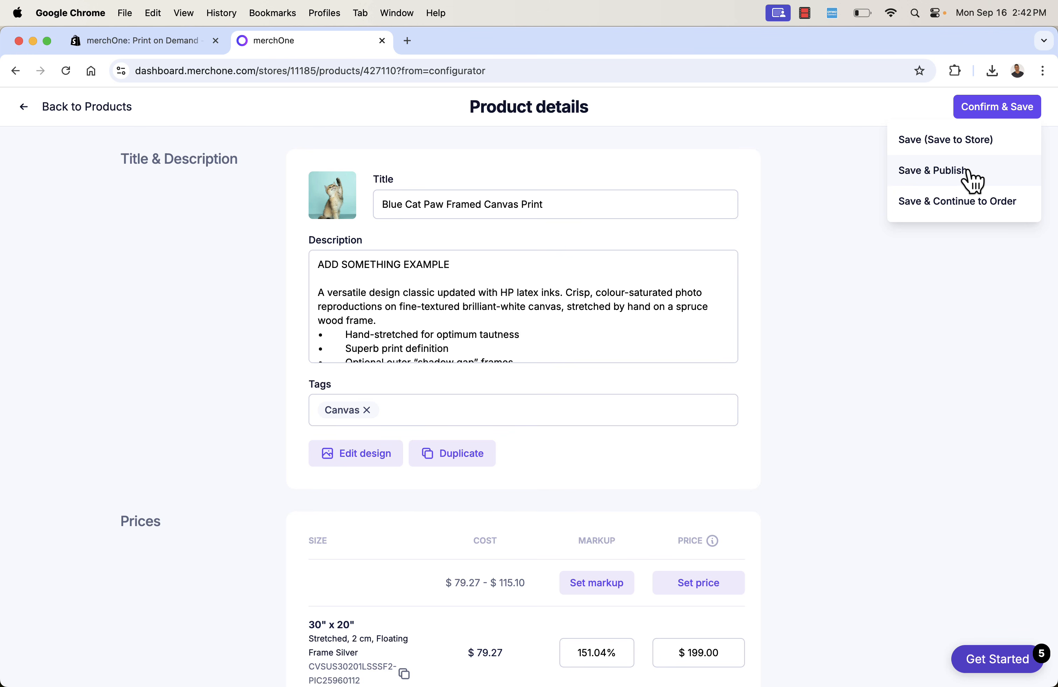
{"action": "left_click", "coordinate": [931, 176]}
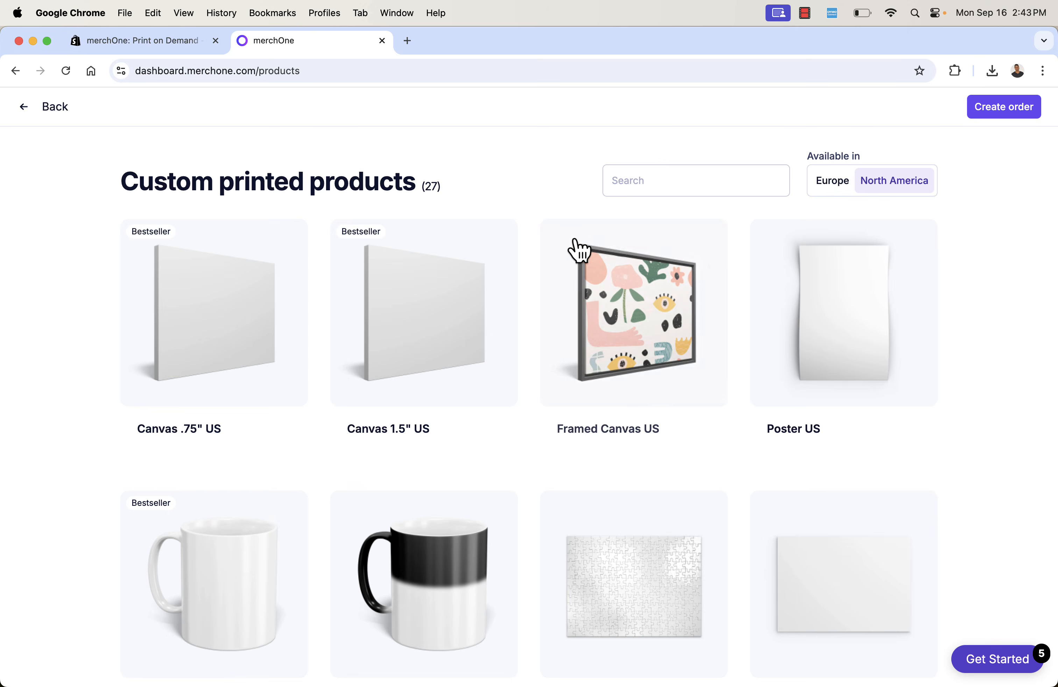
Browse the North America catalog of custom printed products from the canvases through to the ornaments
{"action": "scroll", "coordinate": [451, 185], "scroll_direction": "down", "scroll_amount": 1}
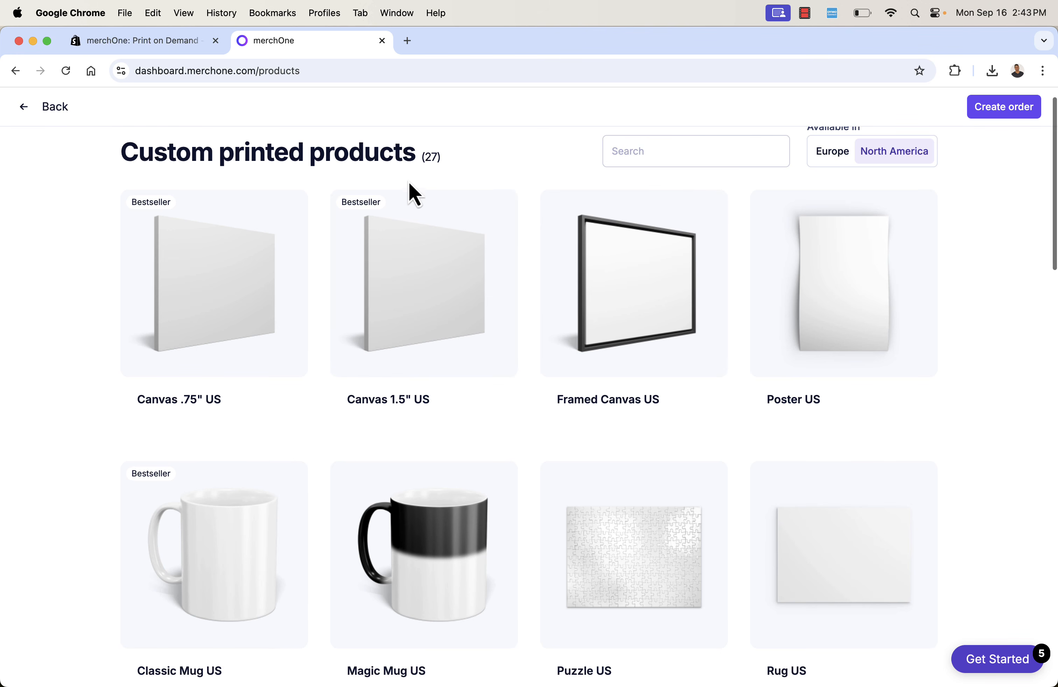
{"action": "scroll", "coordinate": [308, 298], "scroll_direction": "down", "scroll_amount": 2}
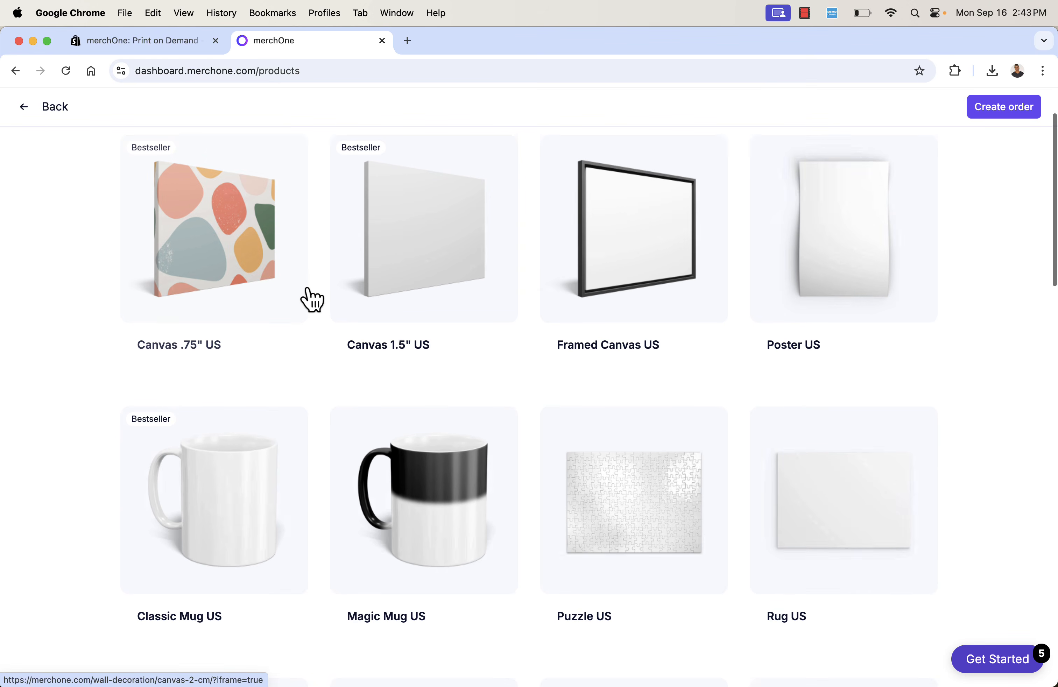
{"action": "scroll", "coordinate": [626, 319], "scroll_direction": "down", "scroll_amount": 3}
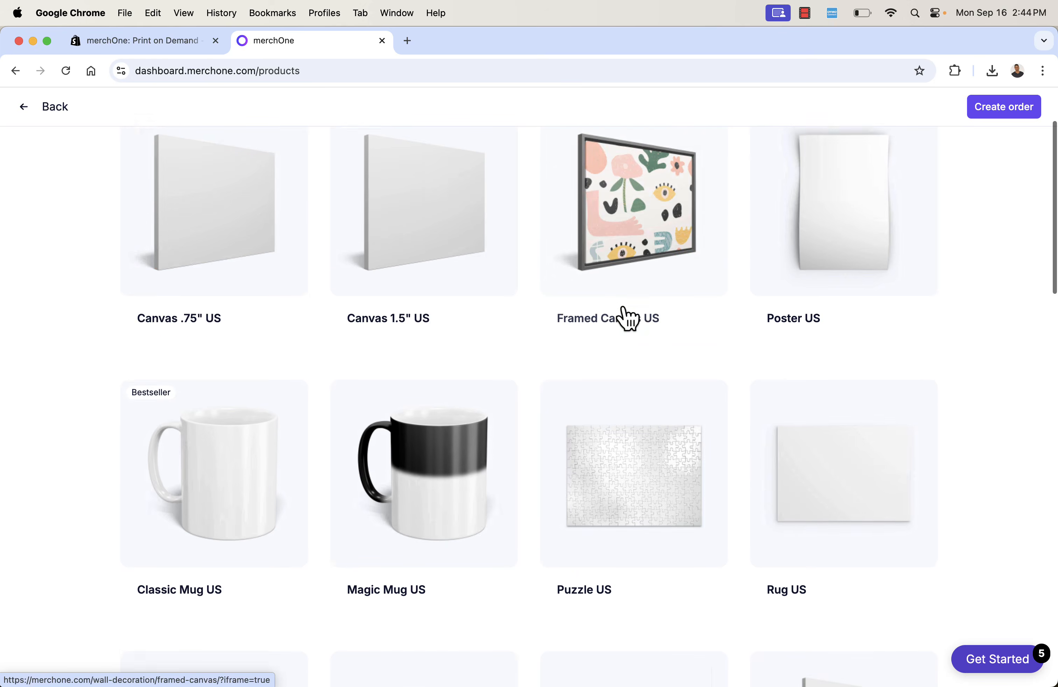
{"action": "scroll", "coordinate": [626, 319], "scroll_direction": "up", "scroll_amount": 3}
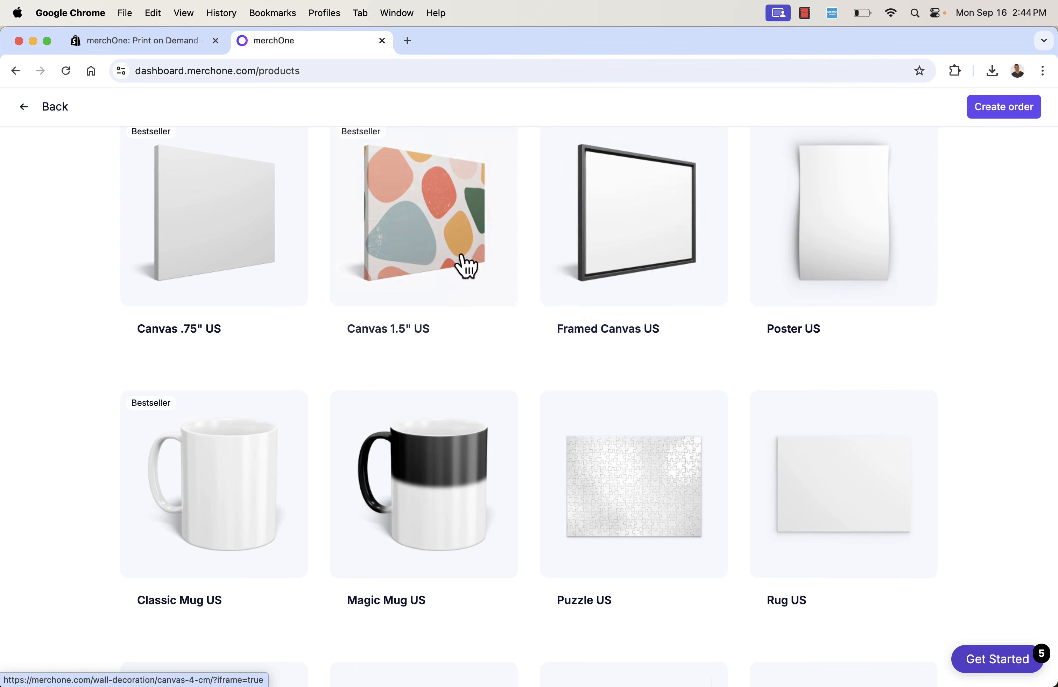
{"action": "scroll", "coordinate": [557, 314], "scroll_direction": "down", "scroll_amount": 5}
{"action": "scroll", "coordinate": [558, 315], "scroll_direction": "down", "scroll_amount": 13}
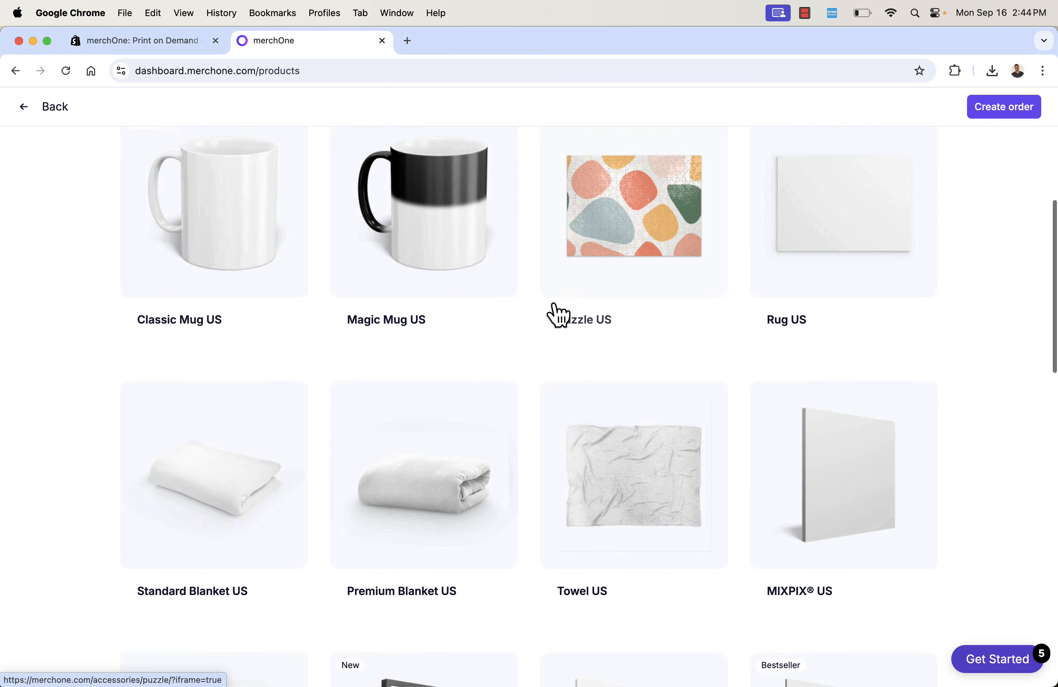
{"action": "scroll", "coordinate": [558, 314], "scroll_direction": "down", "scroll_amount": 9}
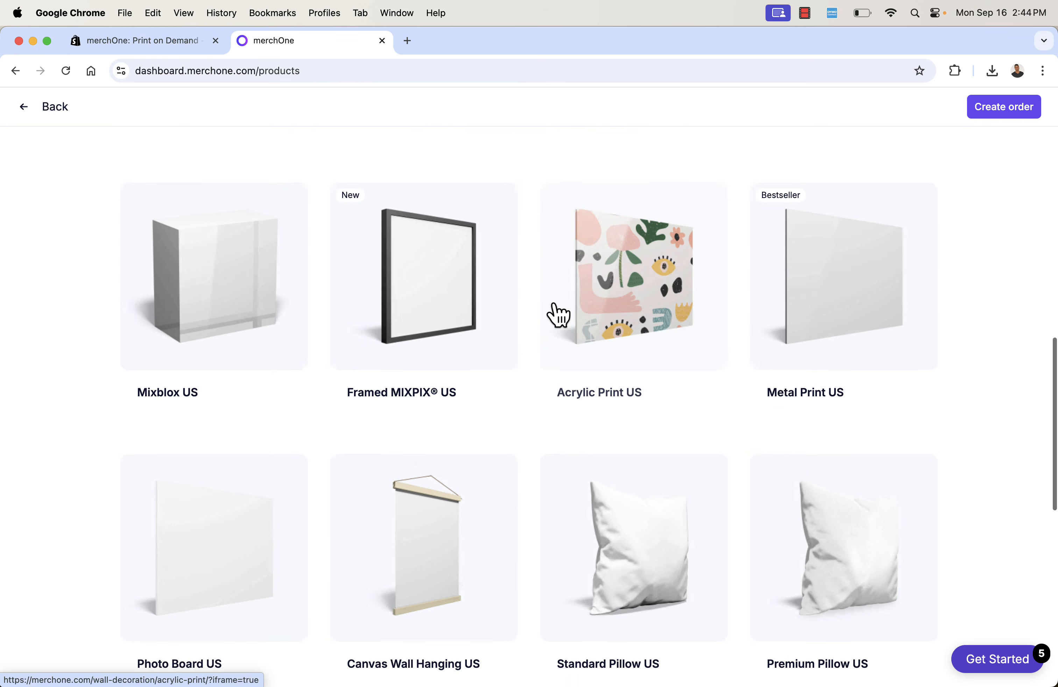
{"action": "scroll", "coordinate": [558, 315], "scroll_direction": "up", "scroll_amount": 2}
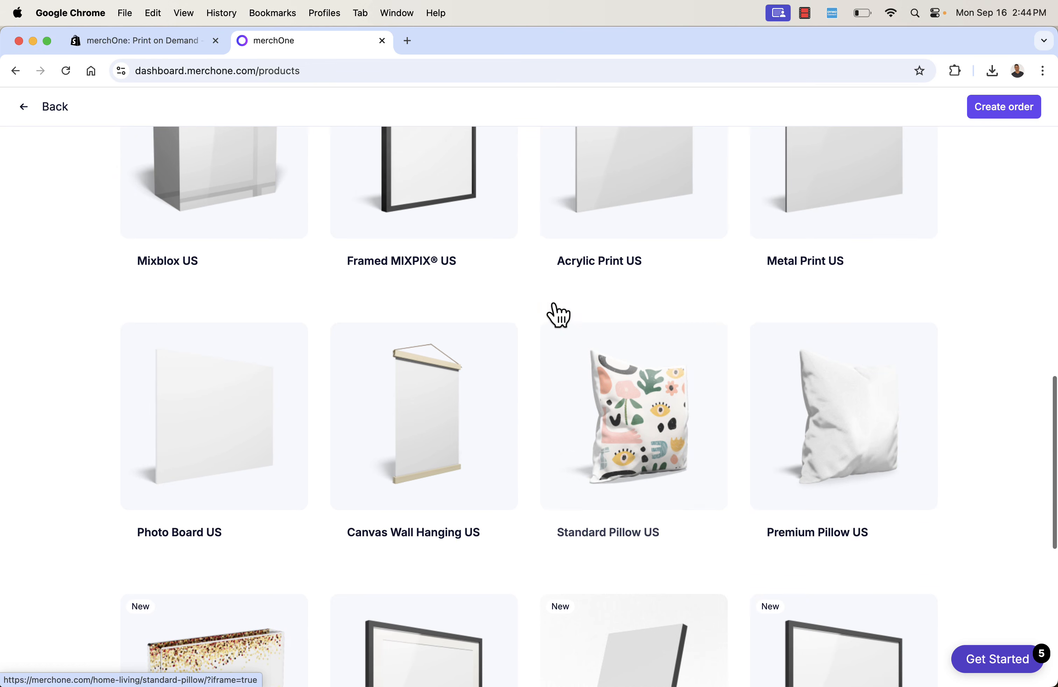
{"action": "scroll", "coordinate": [558, 315], "scroll_direction": "down", "scroll_amount": 5}
{"action": "scroll", "coordinate": [559, 314], "scroll_direction": "down", "scroll_amount": 8}
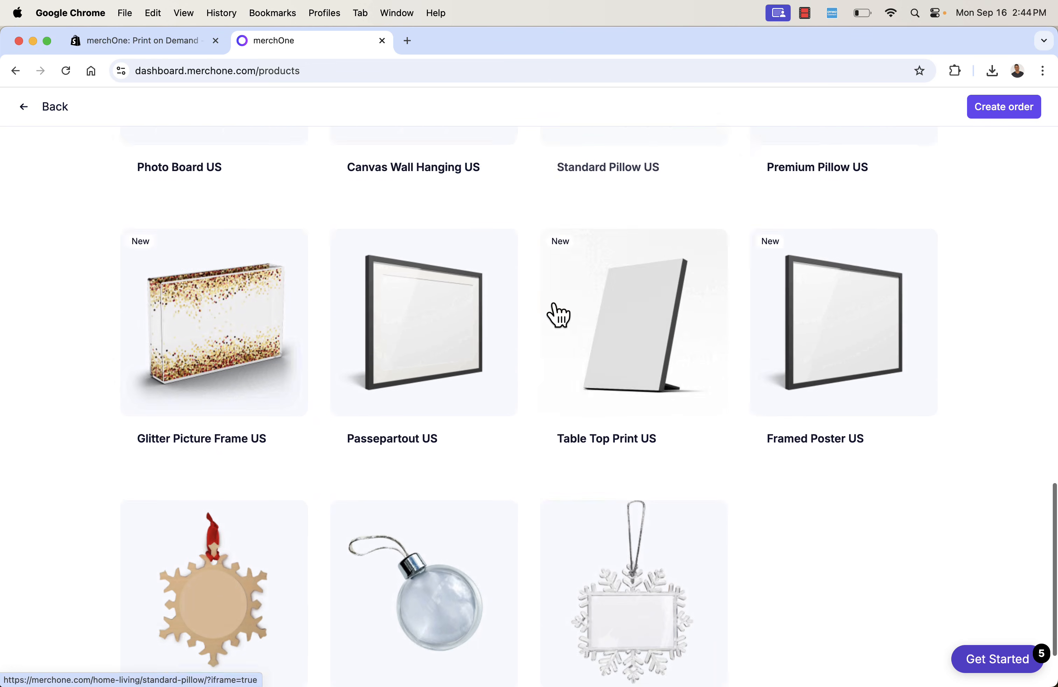
{"action": "scroll", "coordinate": [558, 315], "scroll_direction": "down", "scroll_amount": 1}
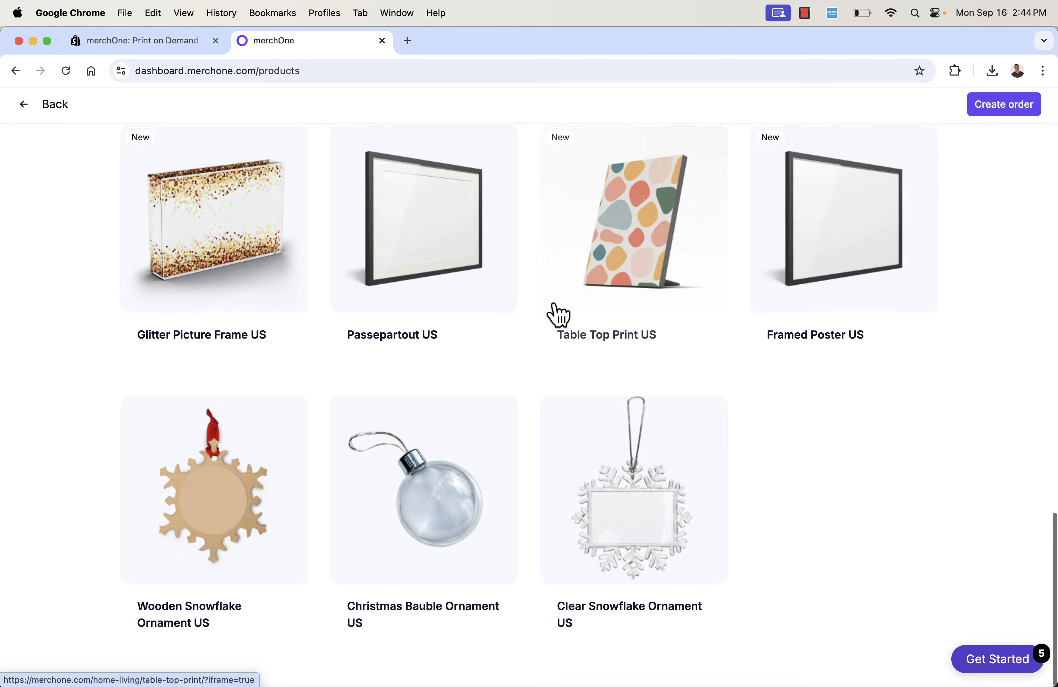
{"action": "scroll", "coordinate": [533, 357], "scroll_direction": "up", "scroll_amount": 20}
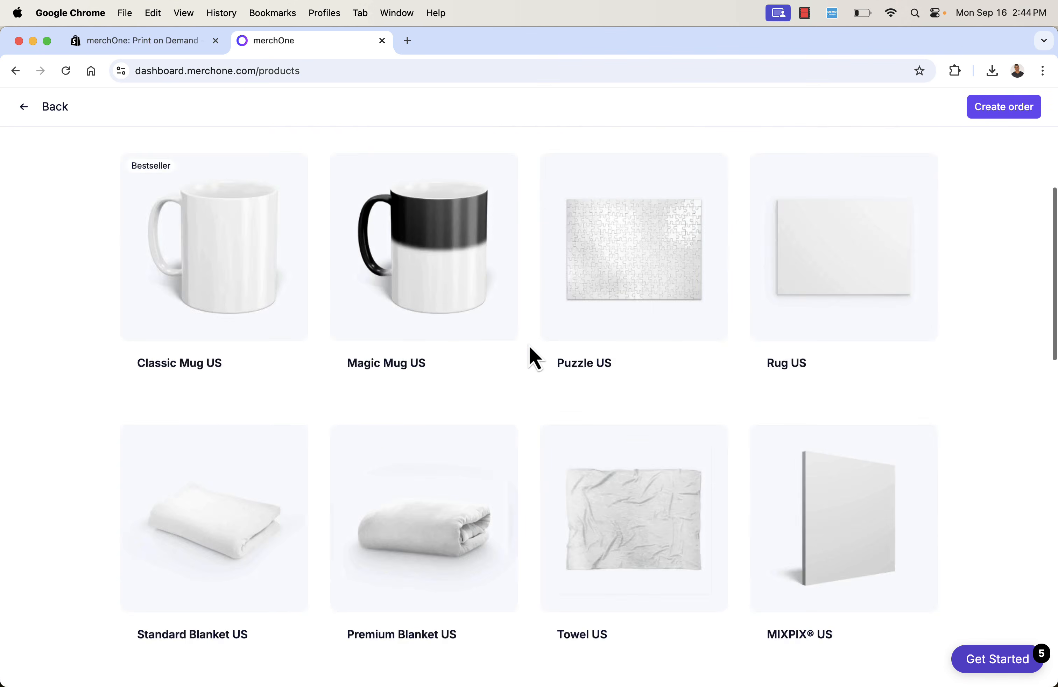
Leave the catalog, review the billing methods and orders pages, and return to merchOne's Shopify App Store listing
{"action": "left_click", "coordinate": [28, 109]}
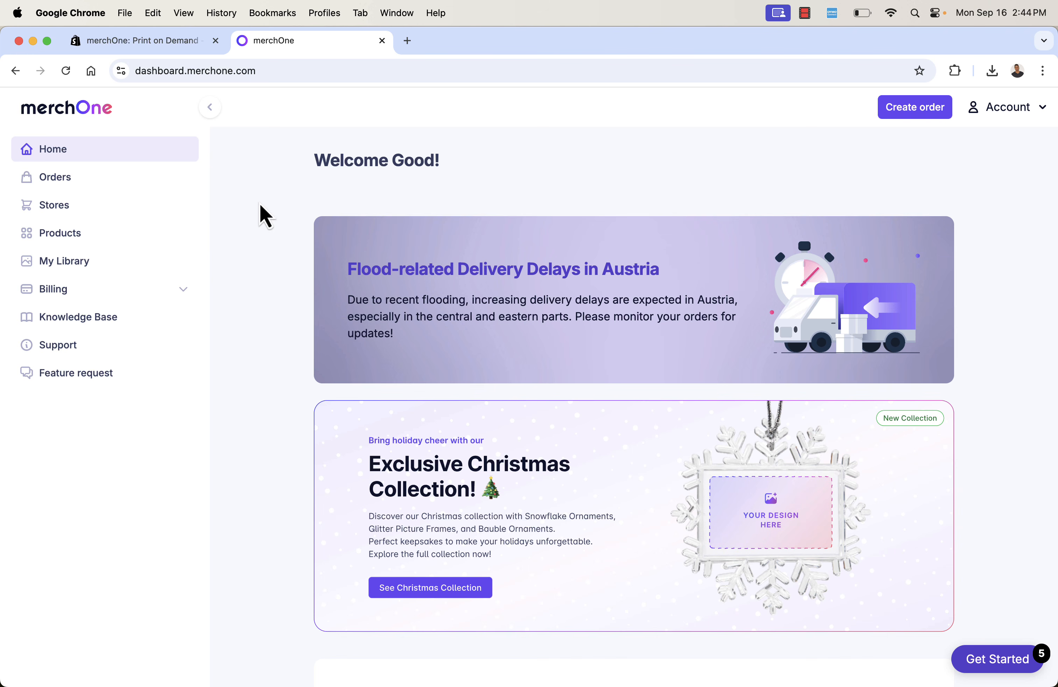
{"action": "left_click", "coordinate": [87, 295]}
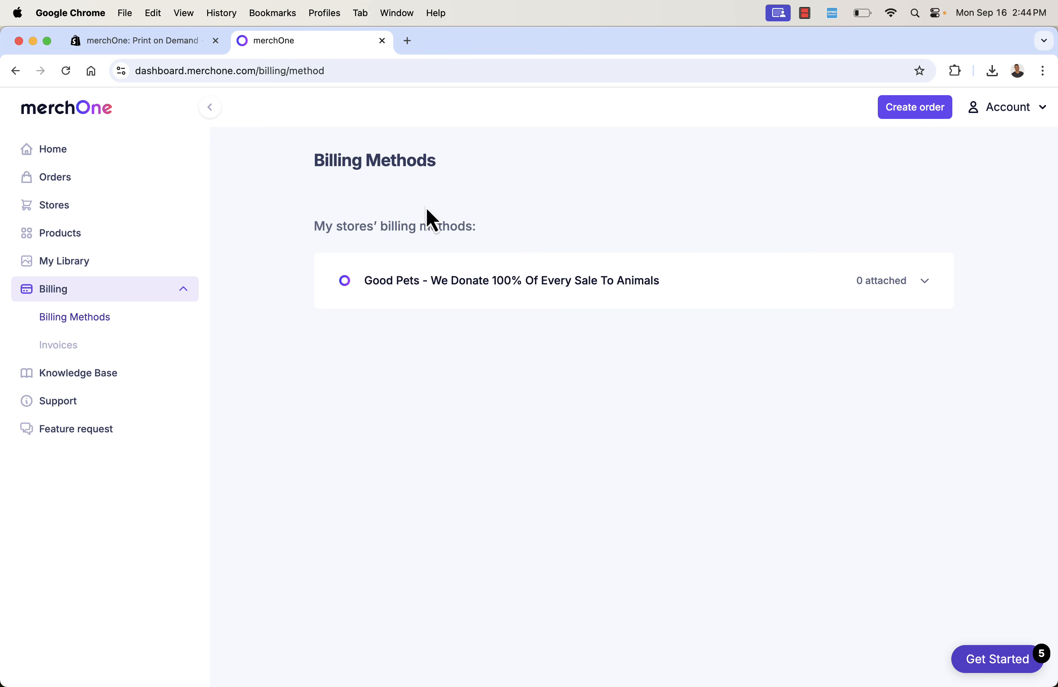
{"action": "left_click", "coordinate": [92, 188]}
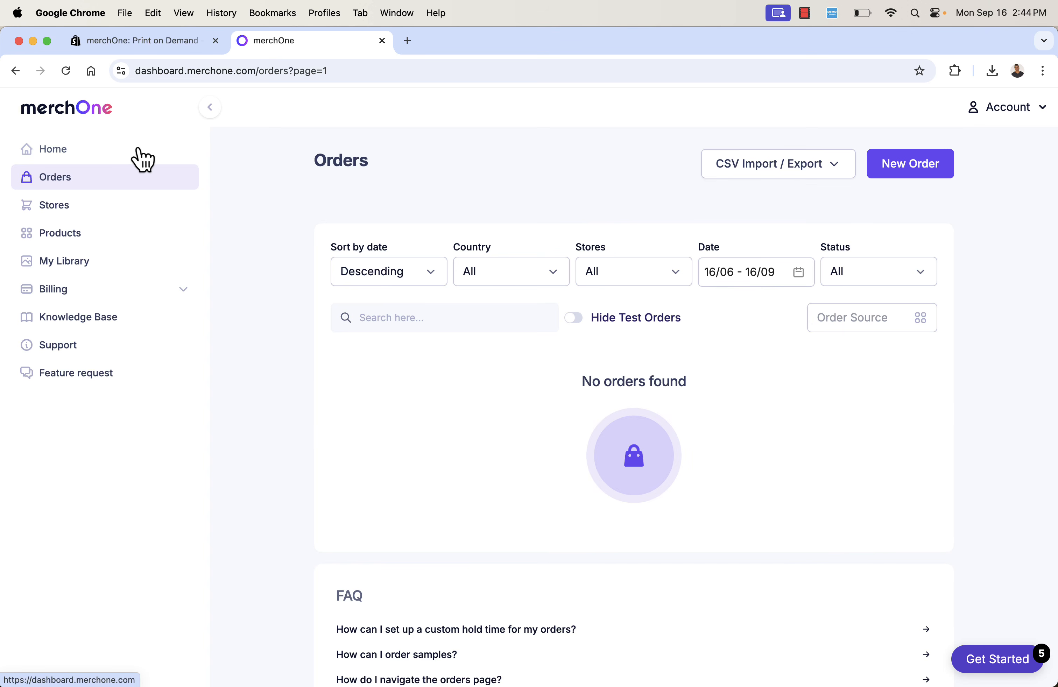
{"action": "left_click", "coordinate": [162, 45]}
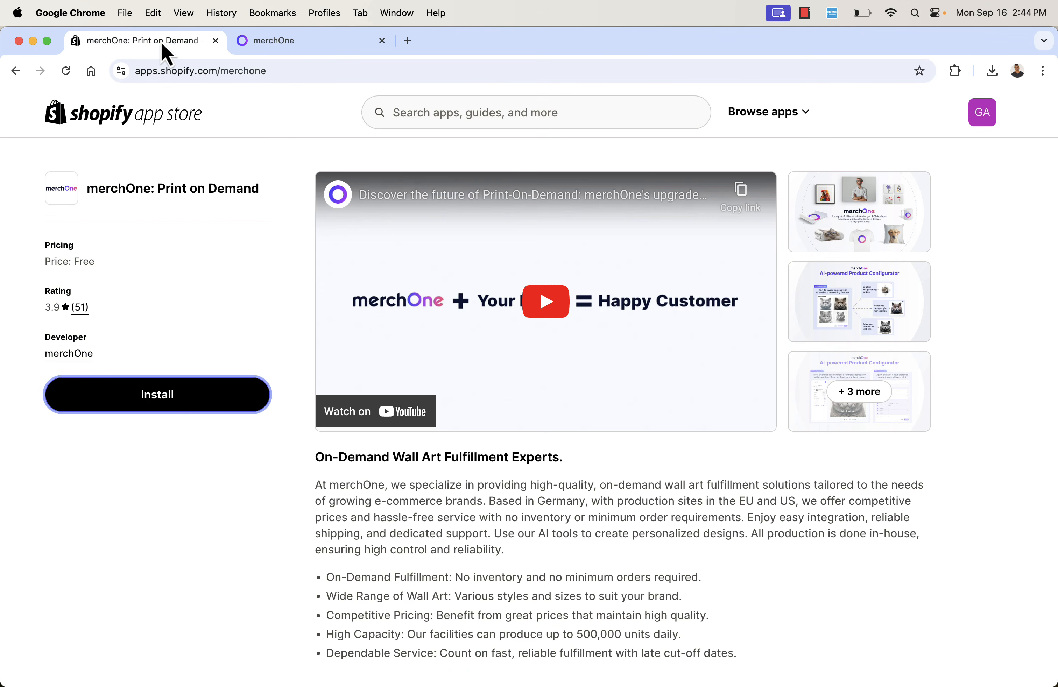